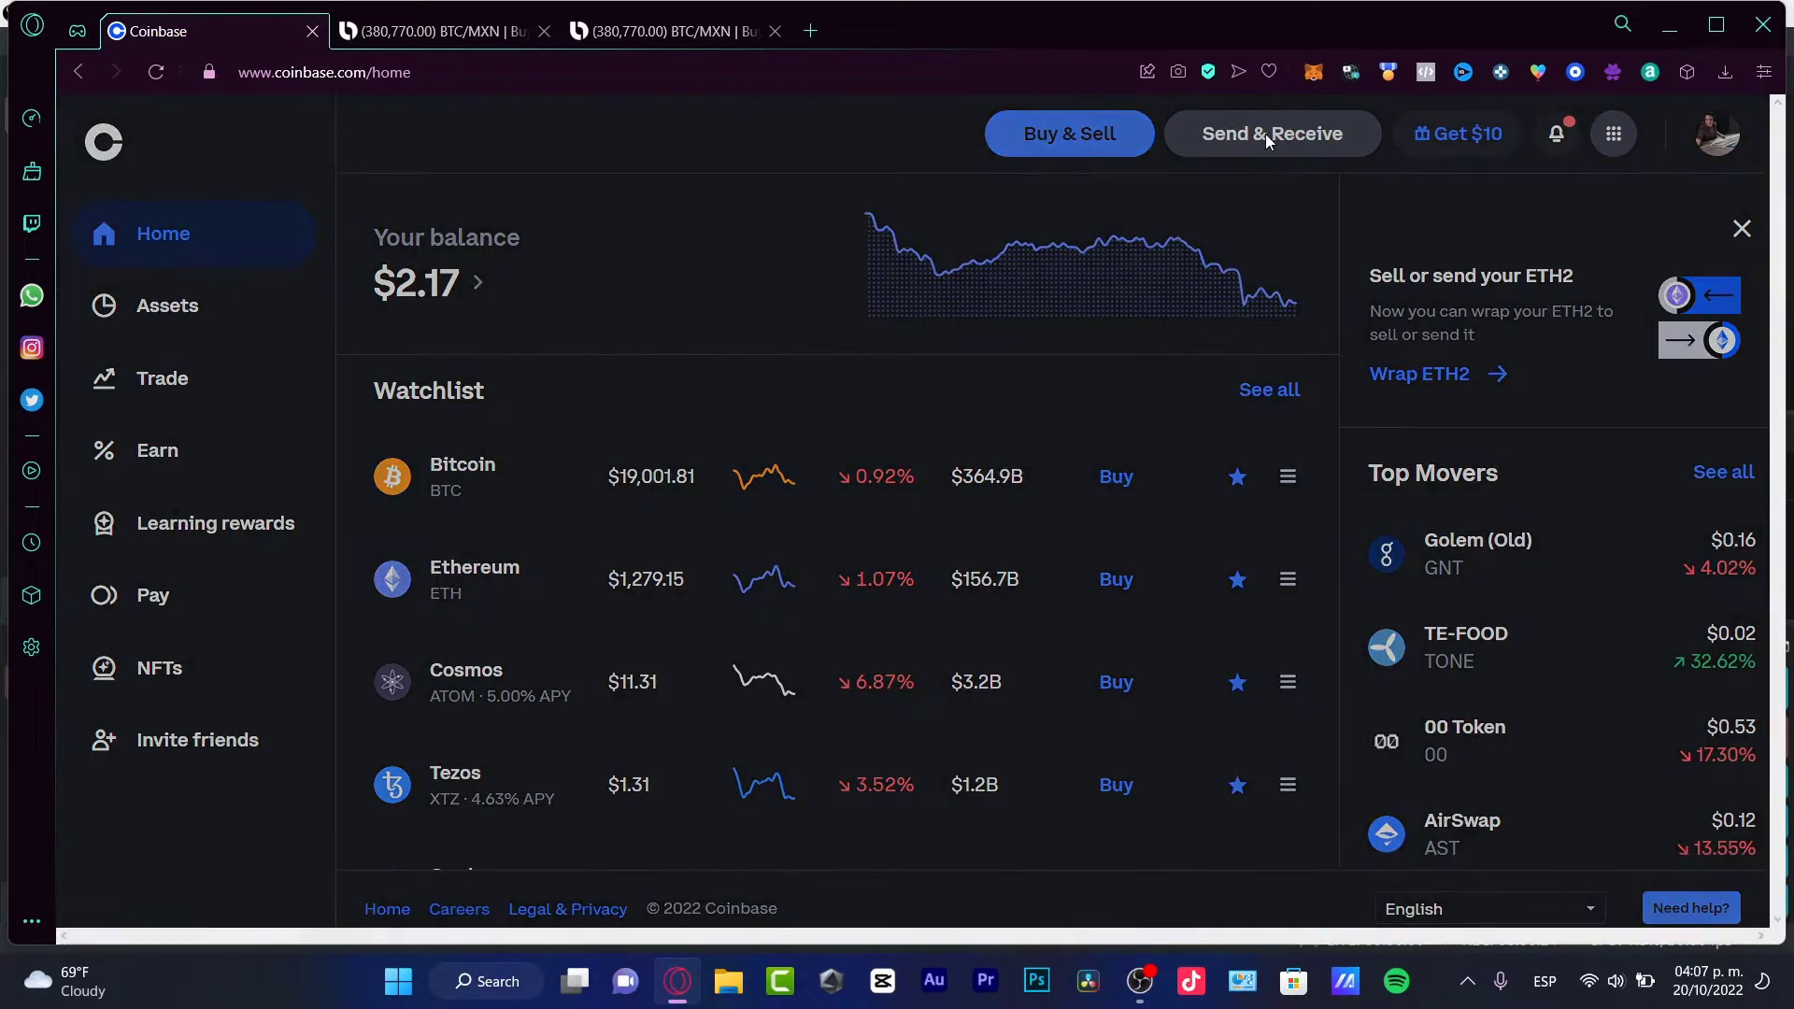
- Prepare a Coinbase send of Cosmos (ATOM) with Send all, filling the full $2.16 balance
left_click(1267, 140)
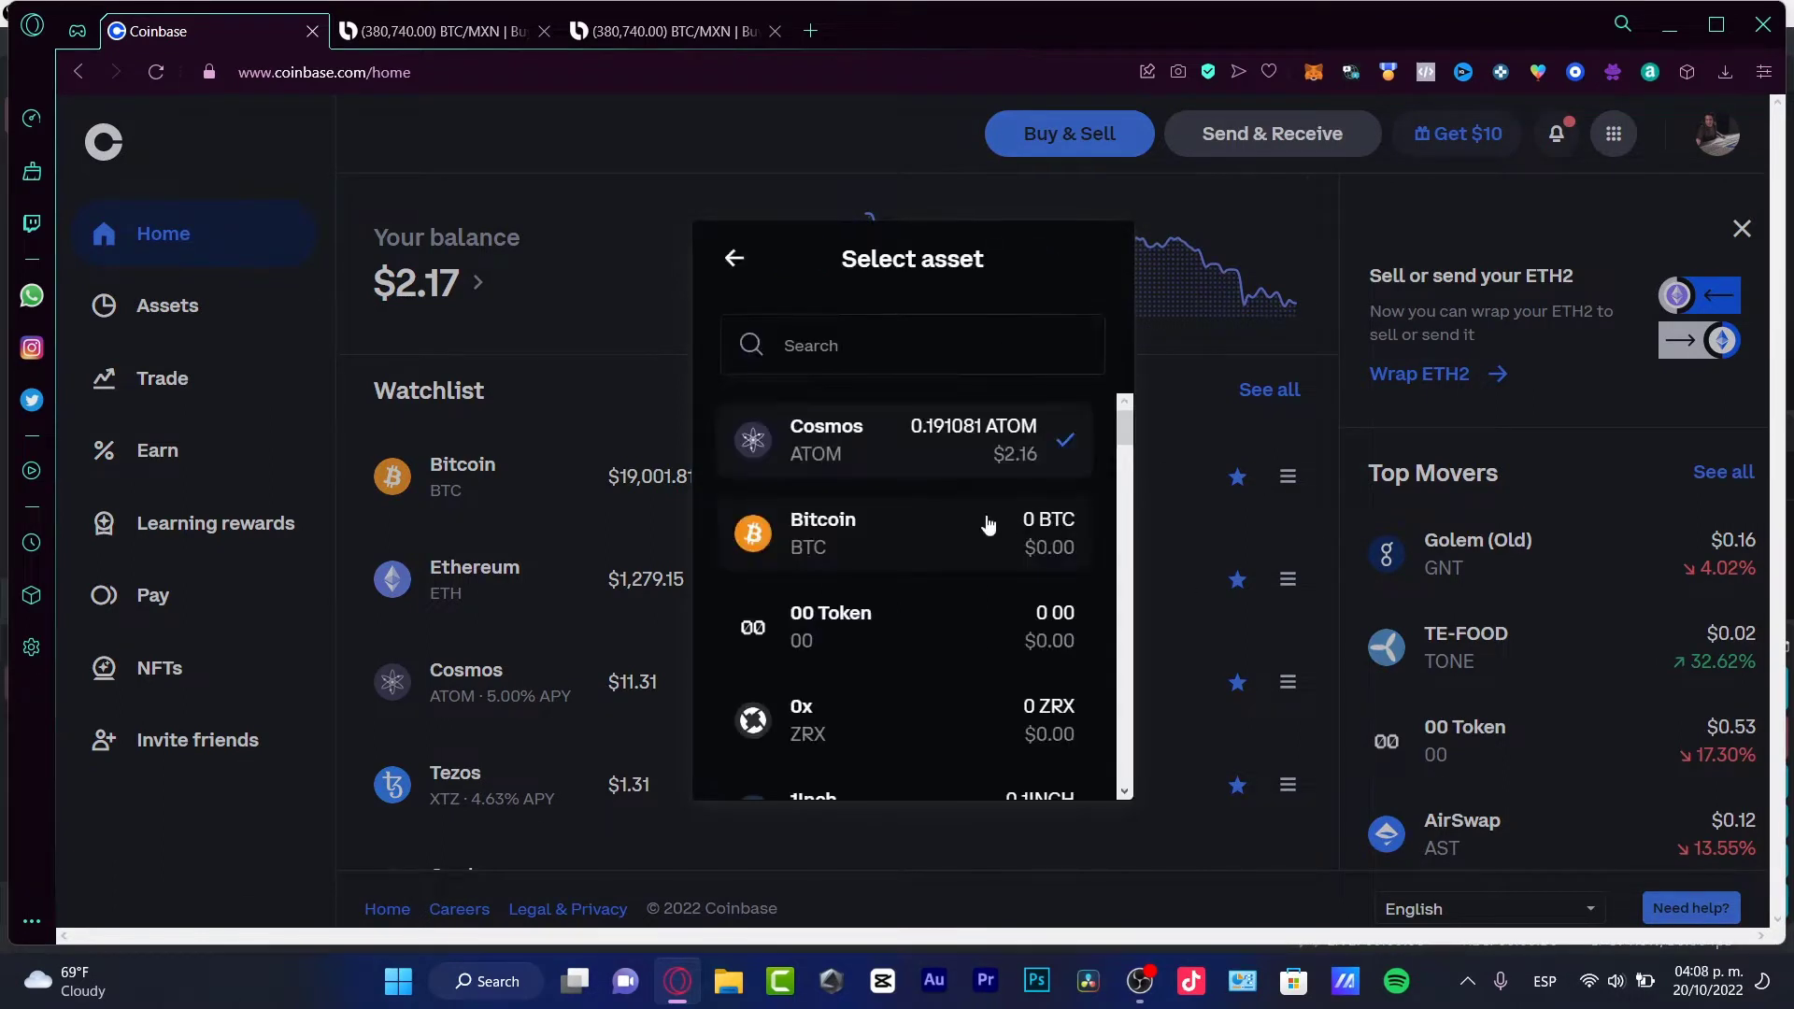
left_click(929, 448)
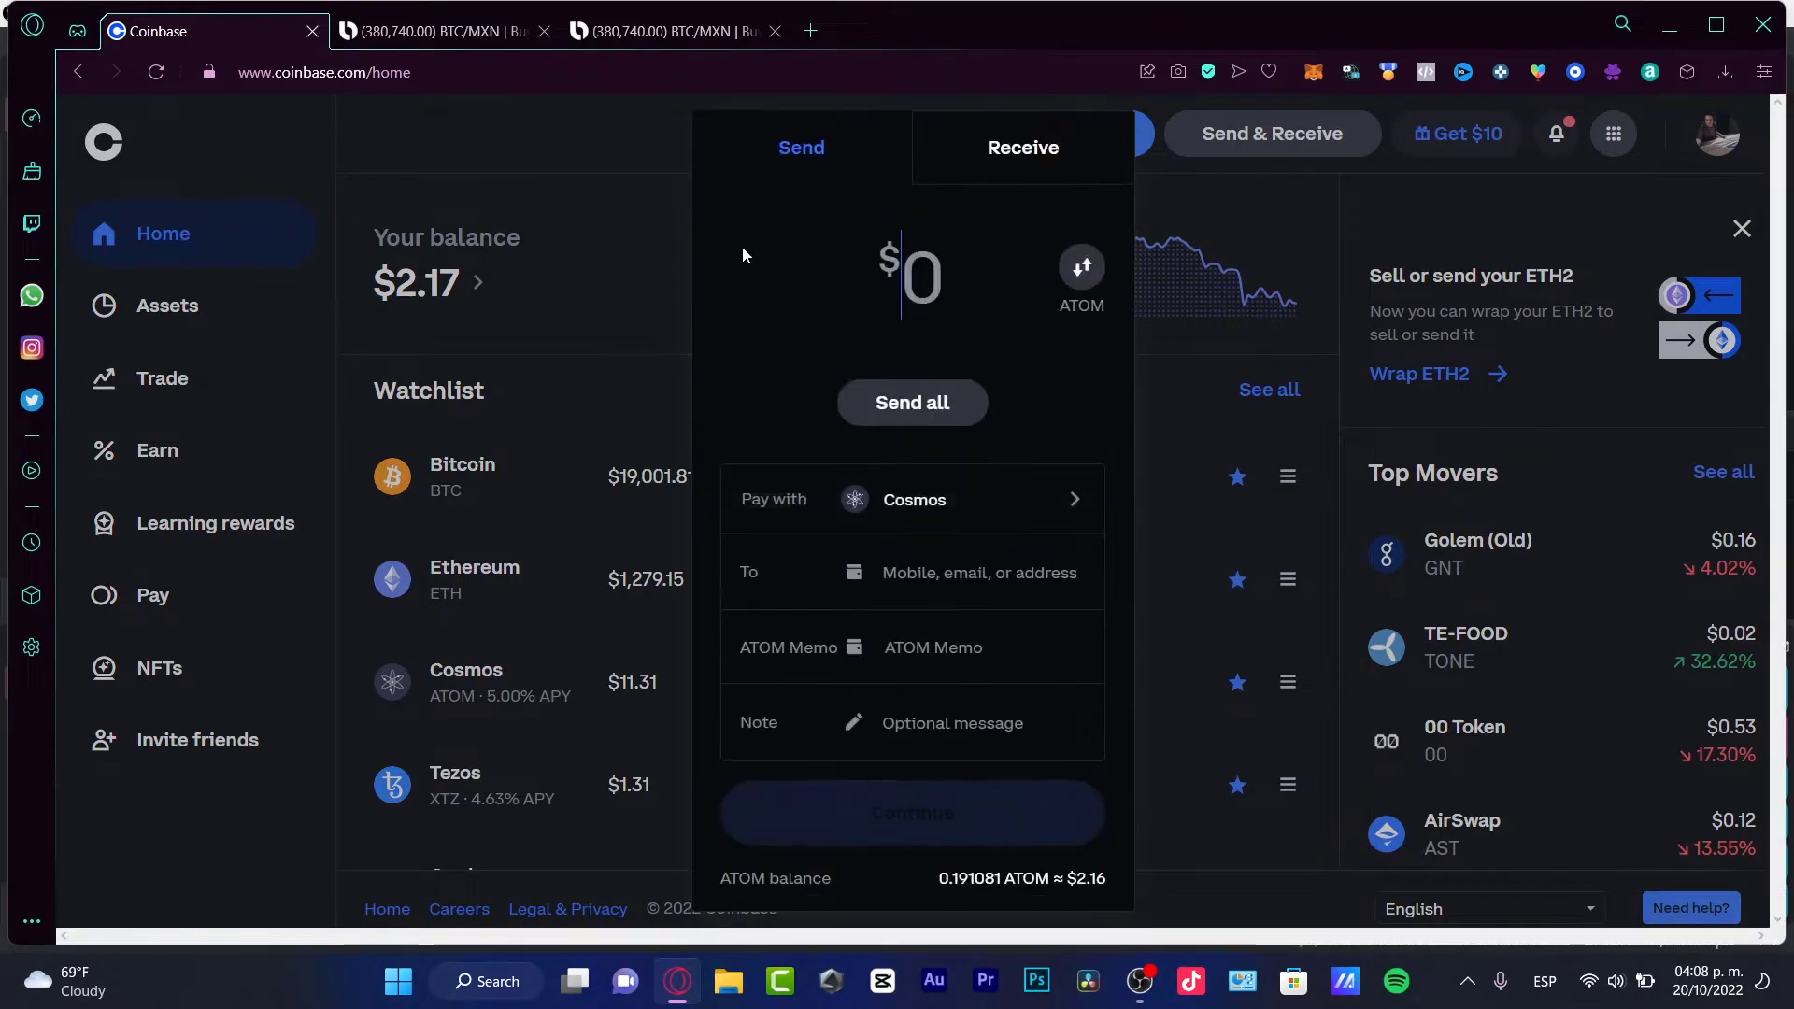
left_click(927, 402)
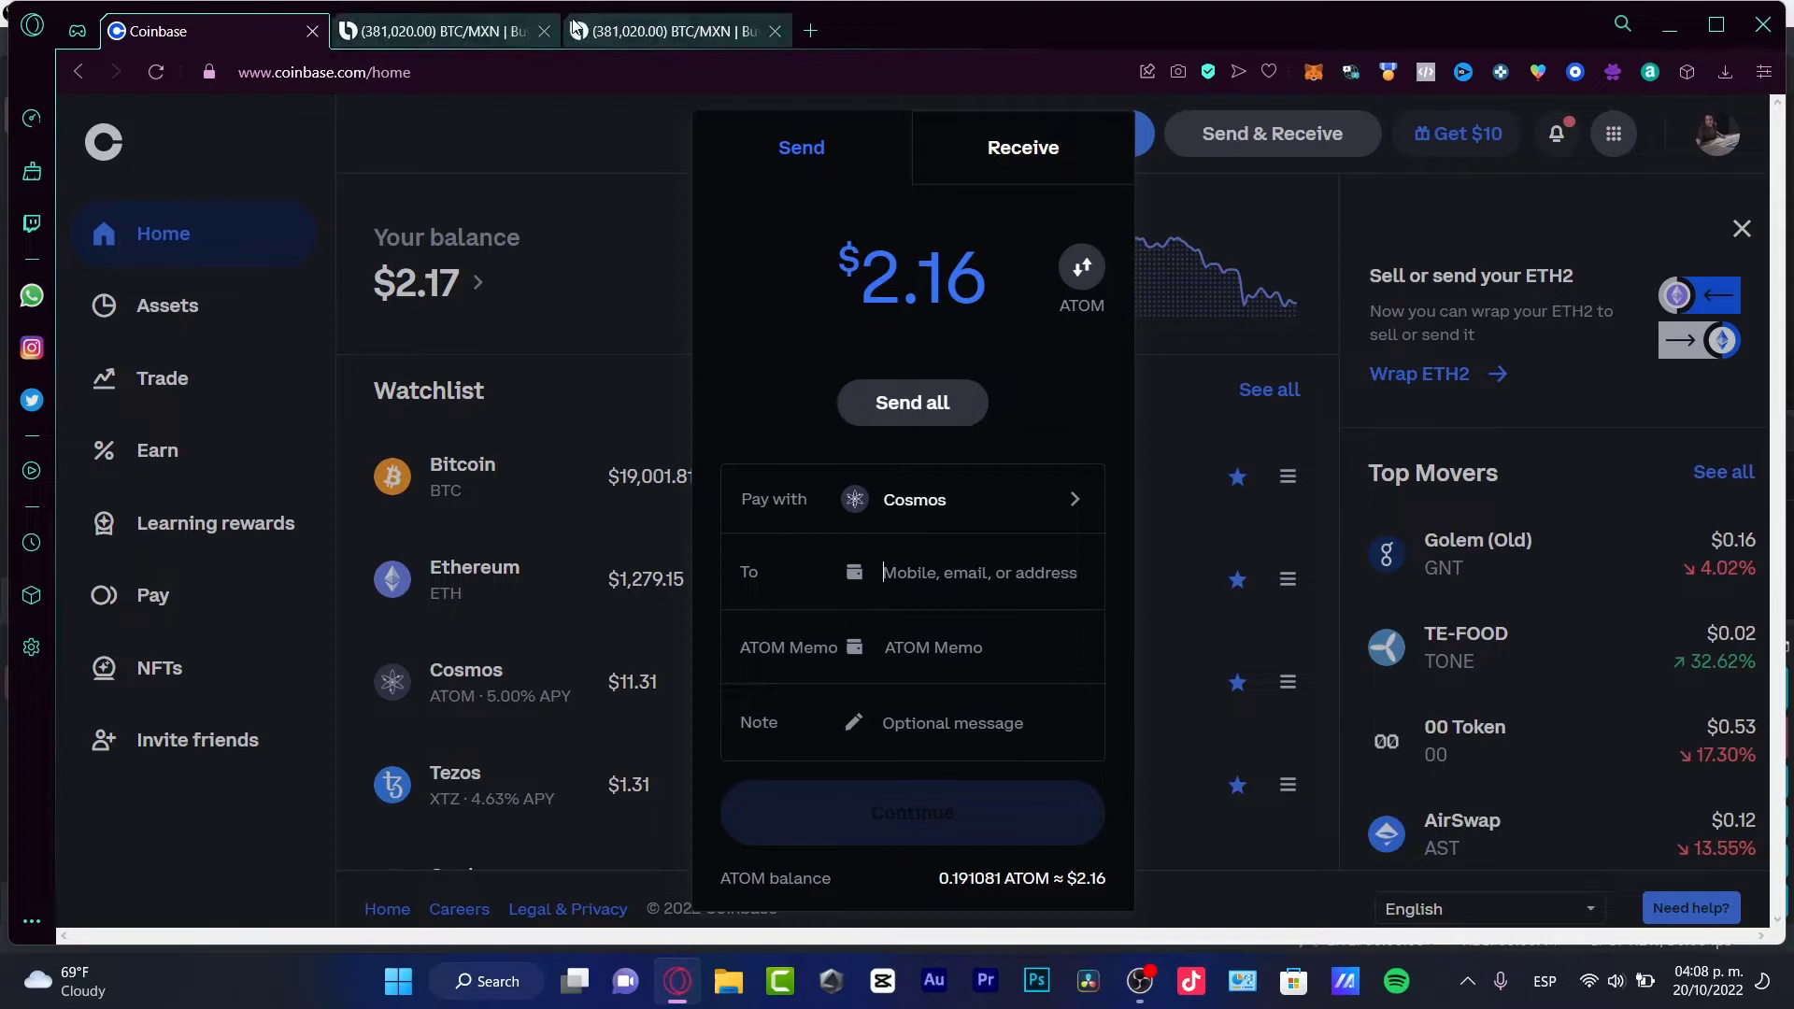
left_click(477, 42)
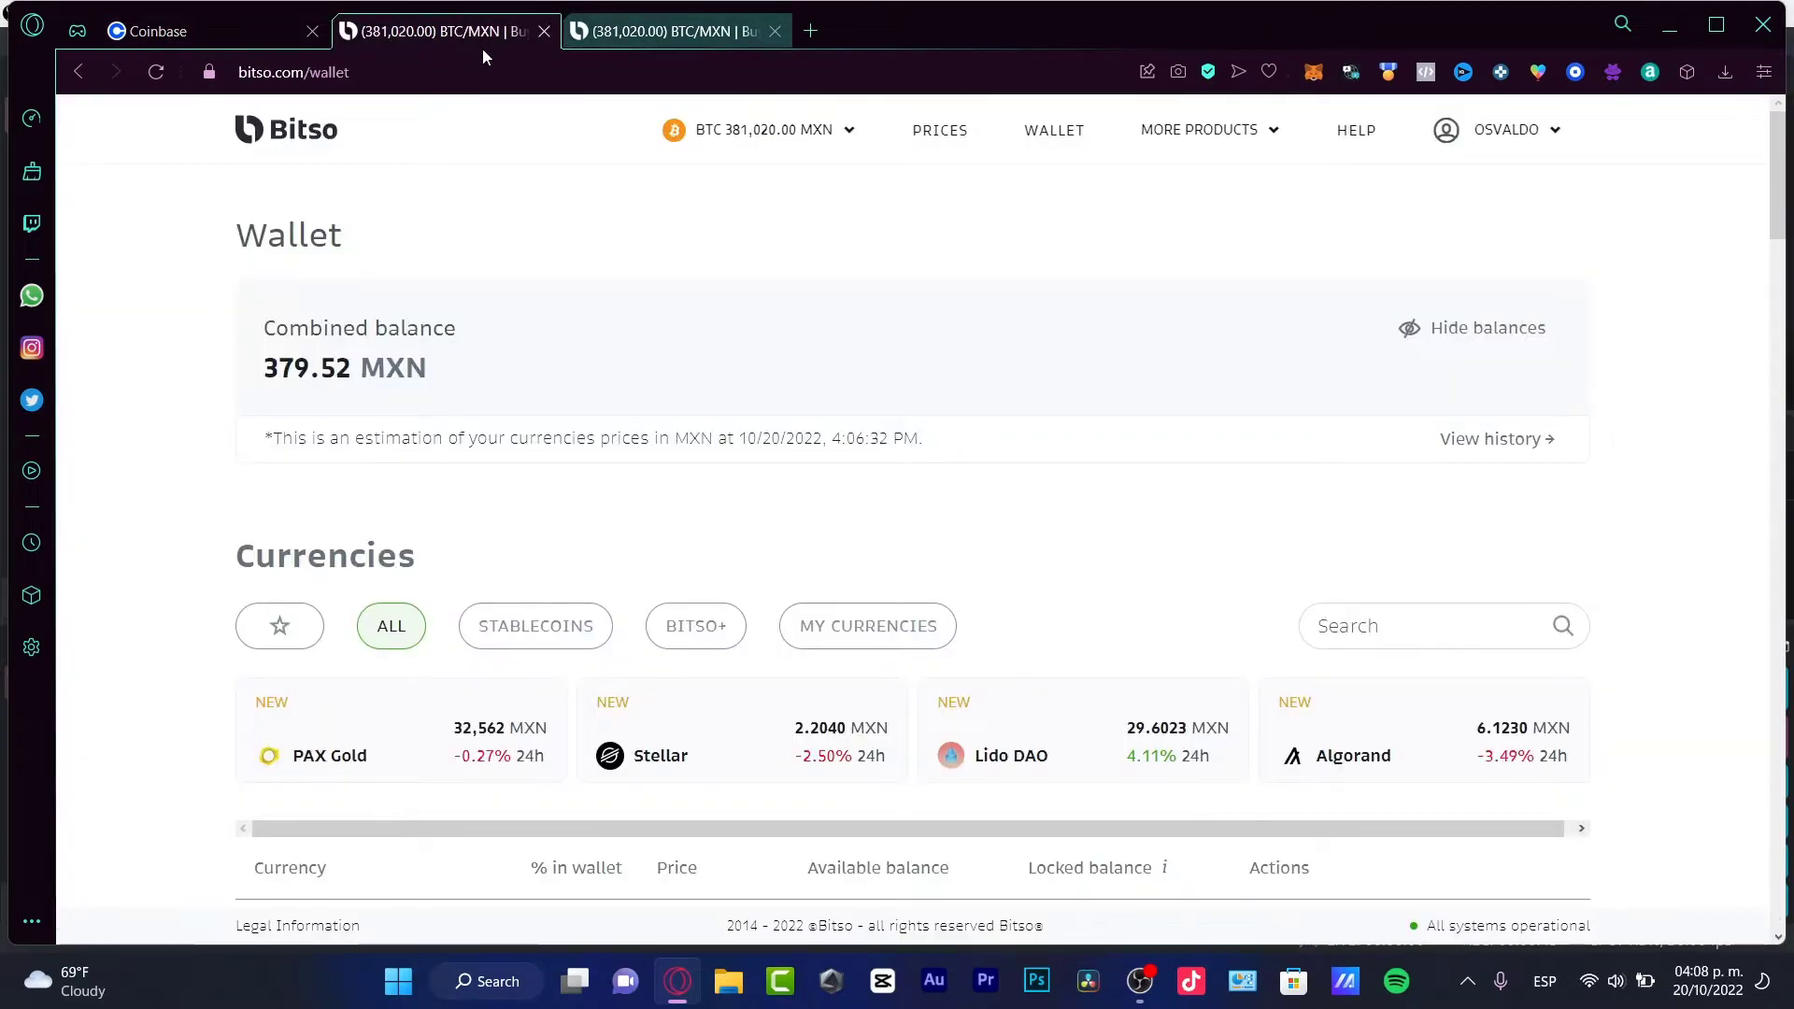
- Search the Bitso wallet currencies for 'cosm', find no Cosmos held, and clear the search
left_click(1045, 146)
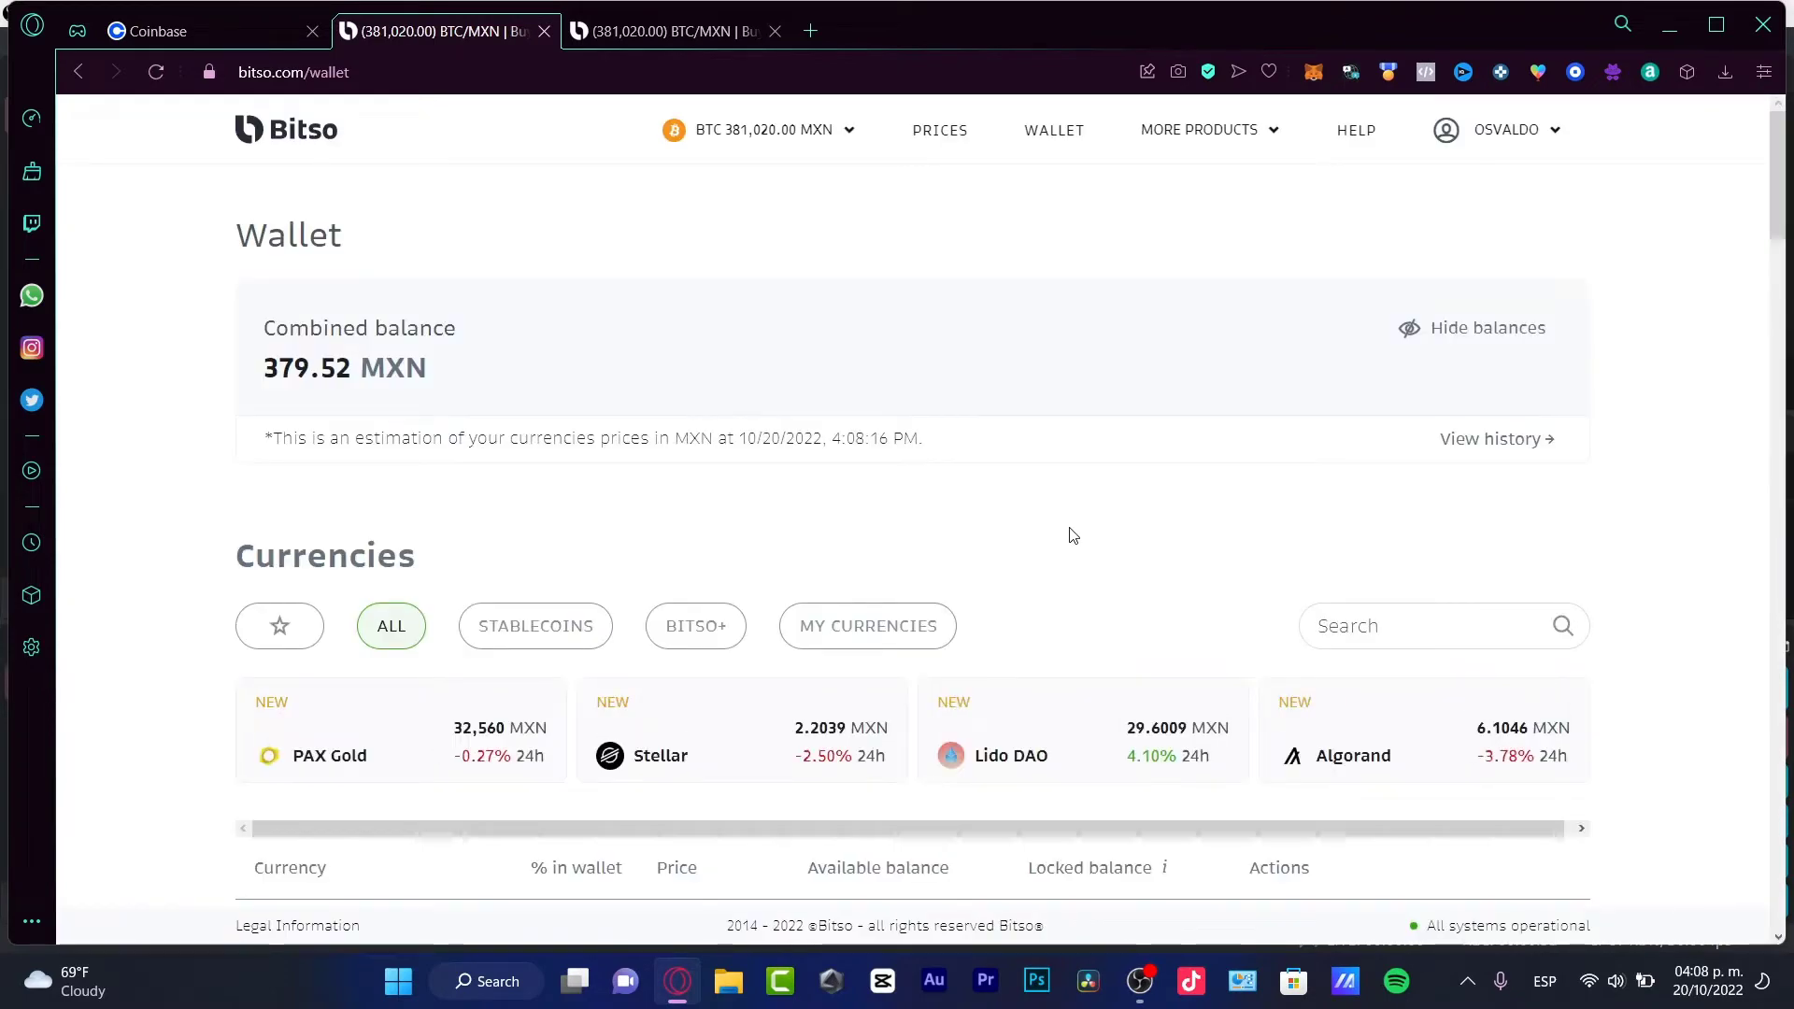
scroll(1735, 509, "down", 4)
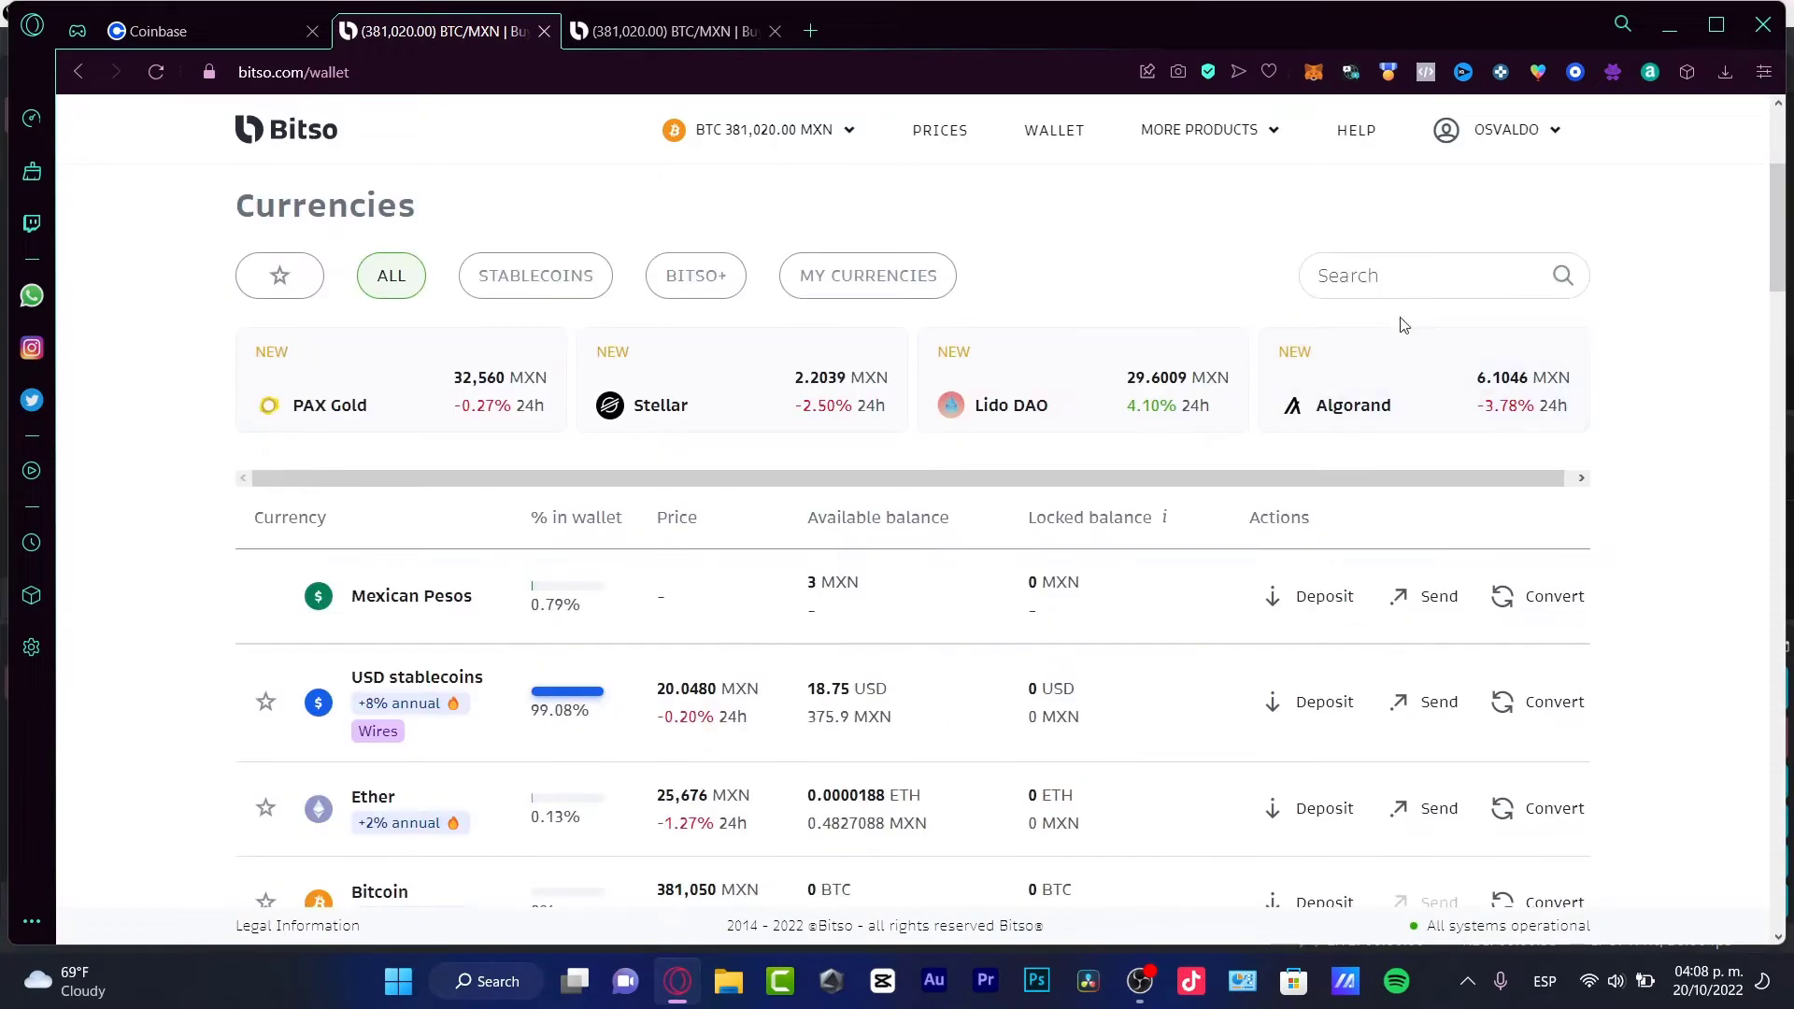
left_click(1389, 279)
type("cosmos")
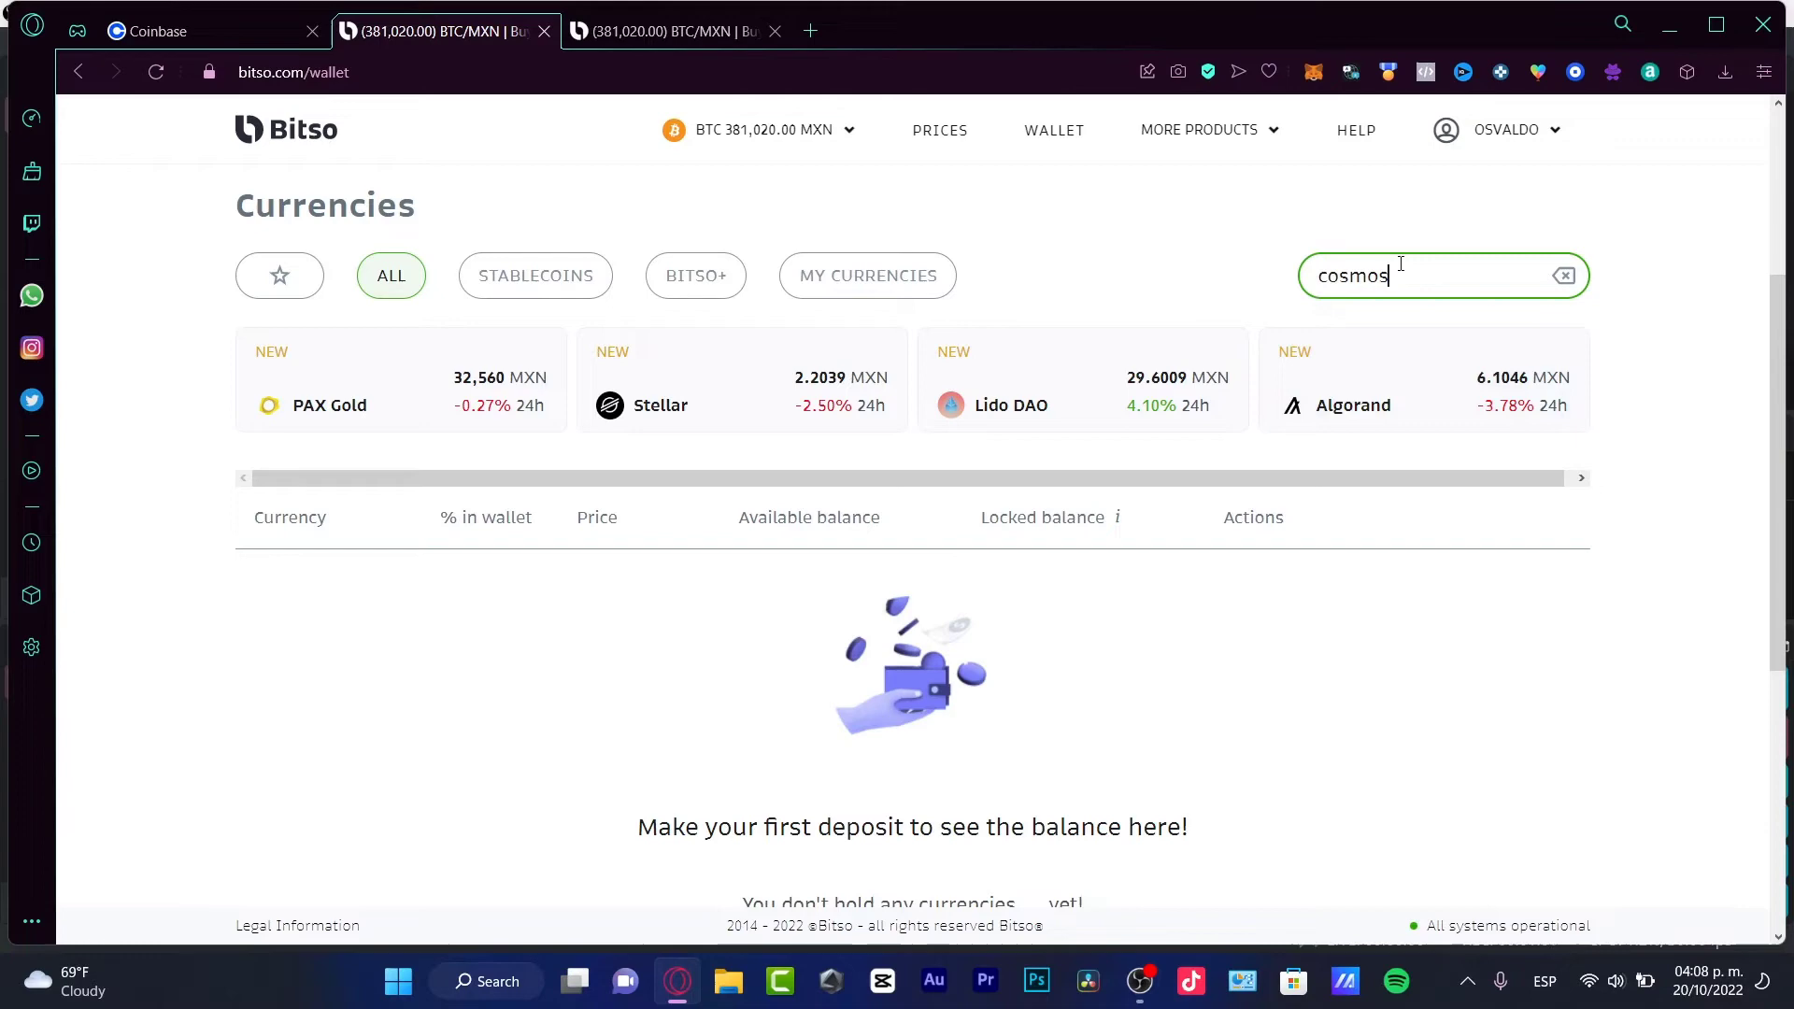
left_click_drag(1390, 276, 1343, 276)
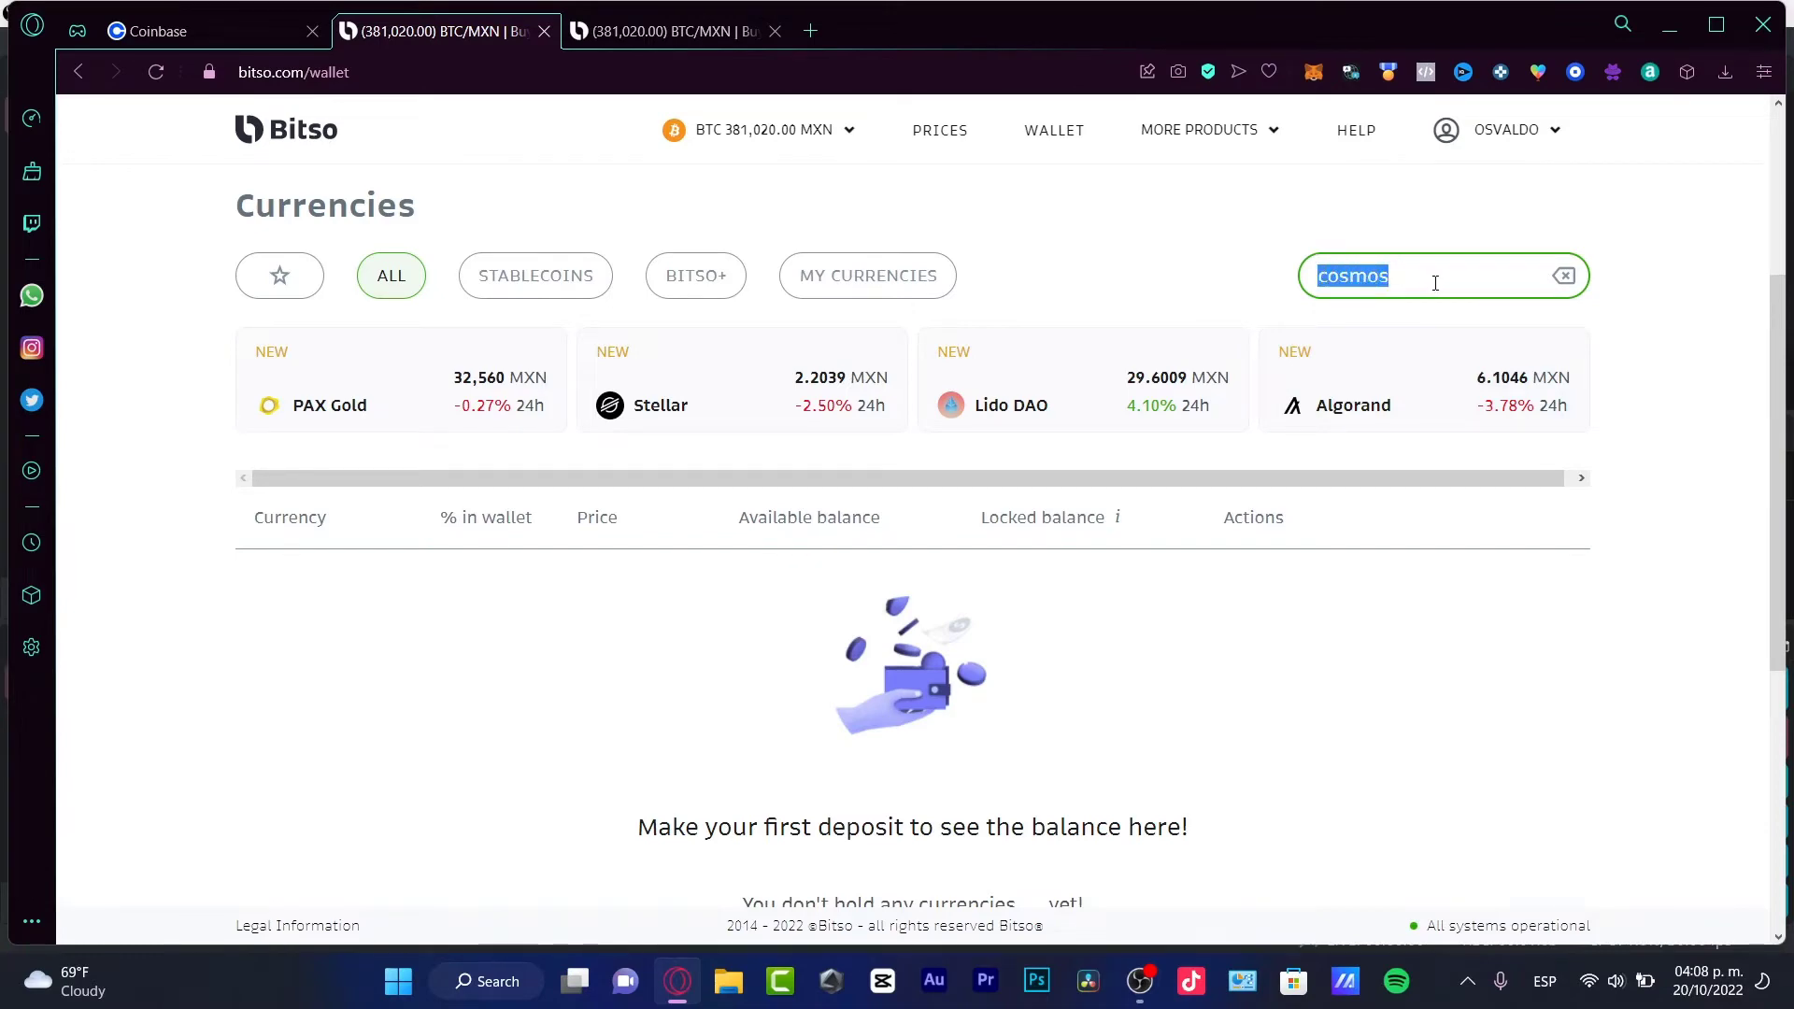
key("BackSpace")
- Scroll through the full Bitso currency list, then return to the Coinbase send form
left_click(161, 15)
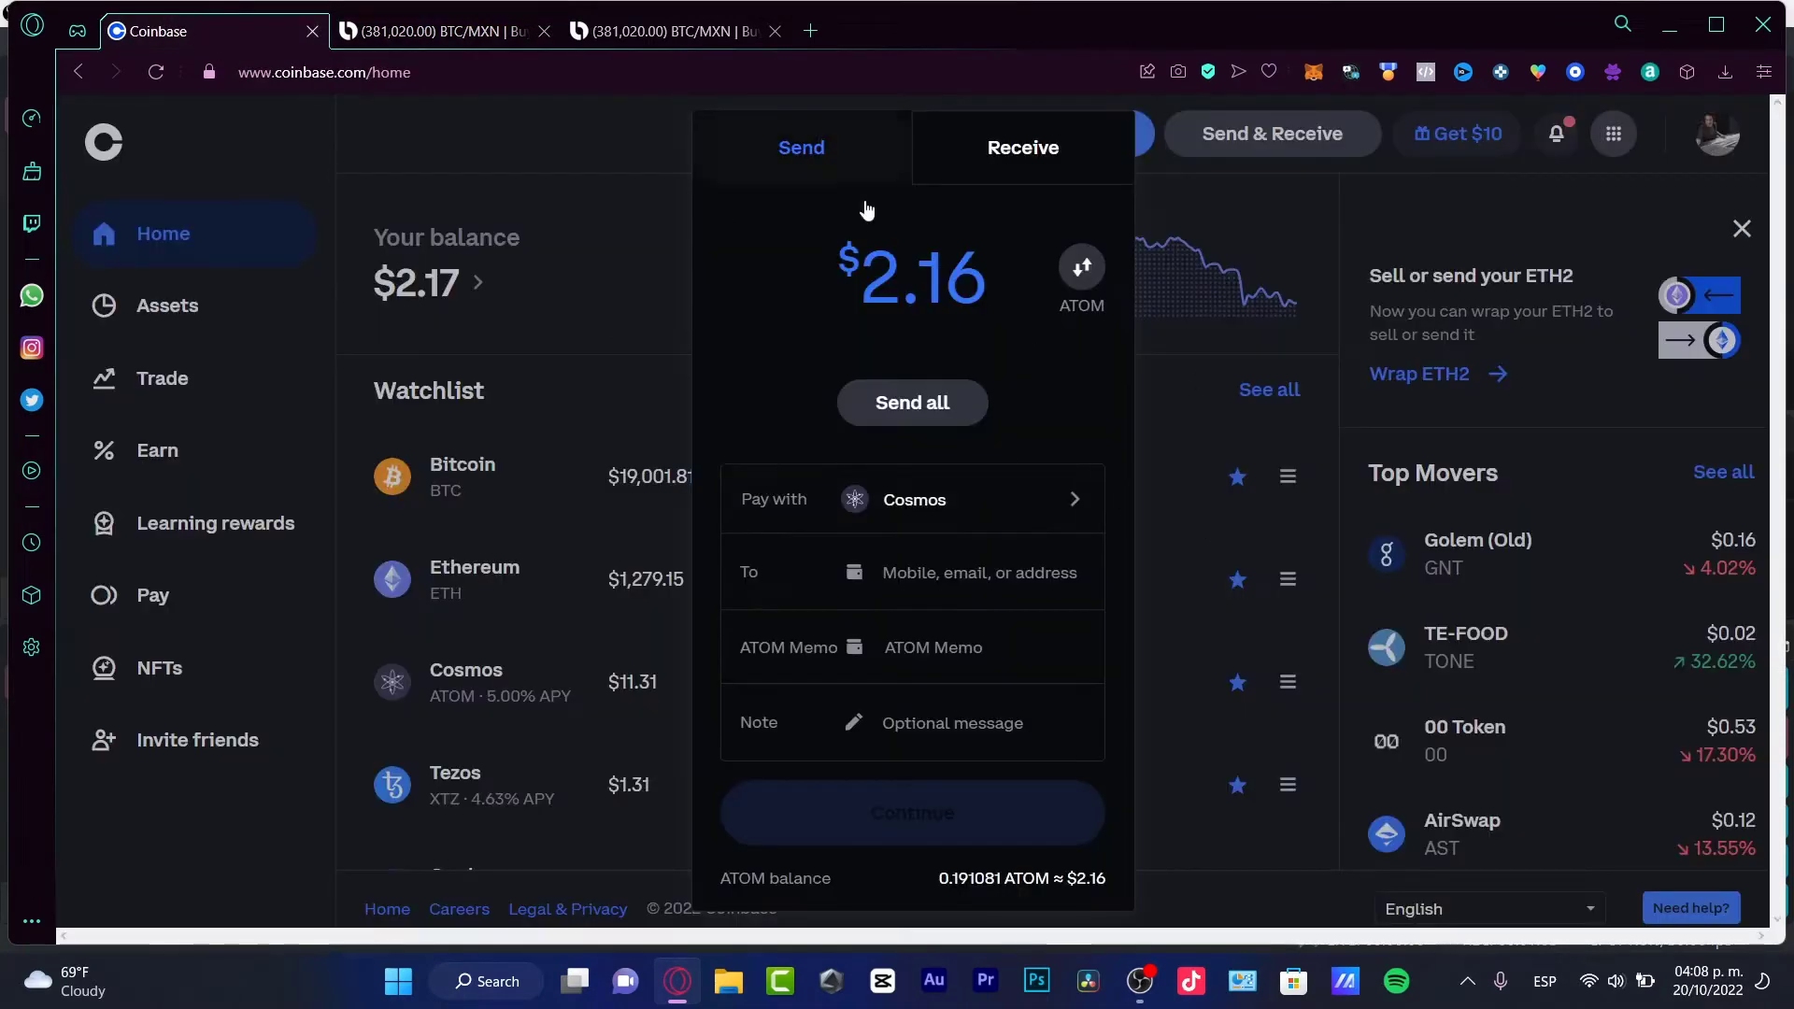
left_click(434, 31)
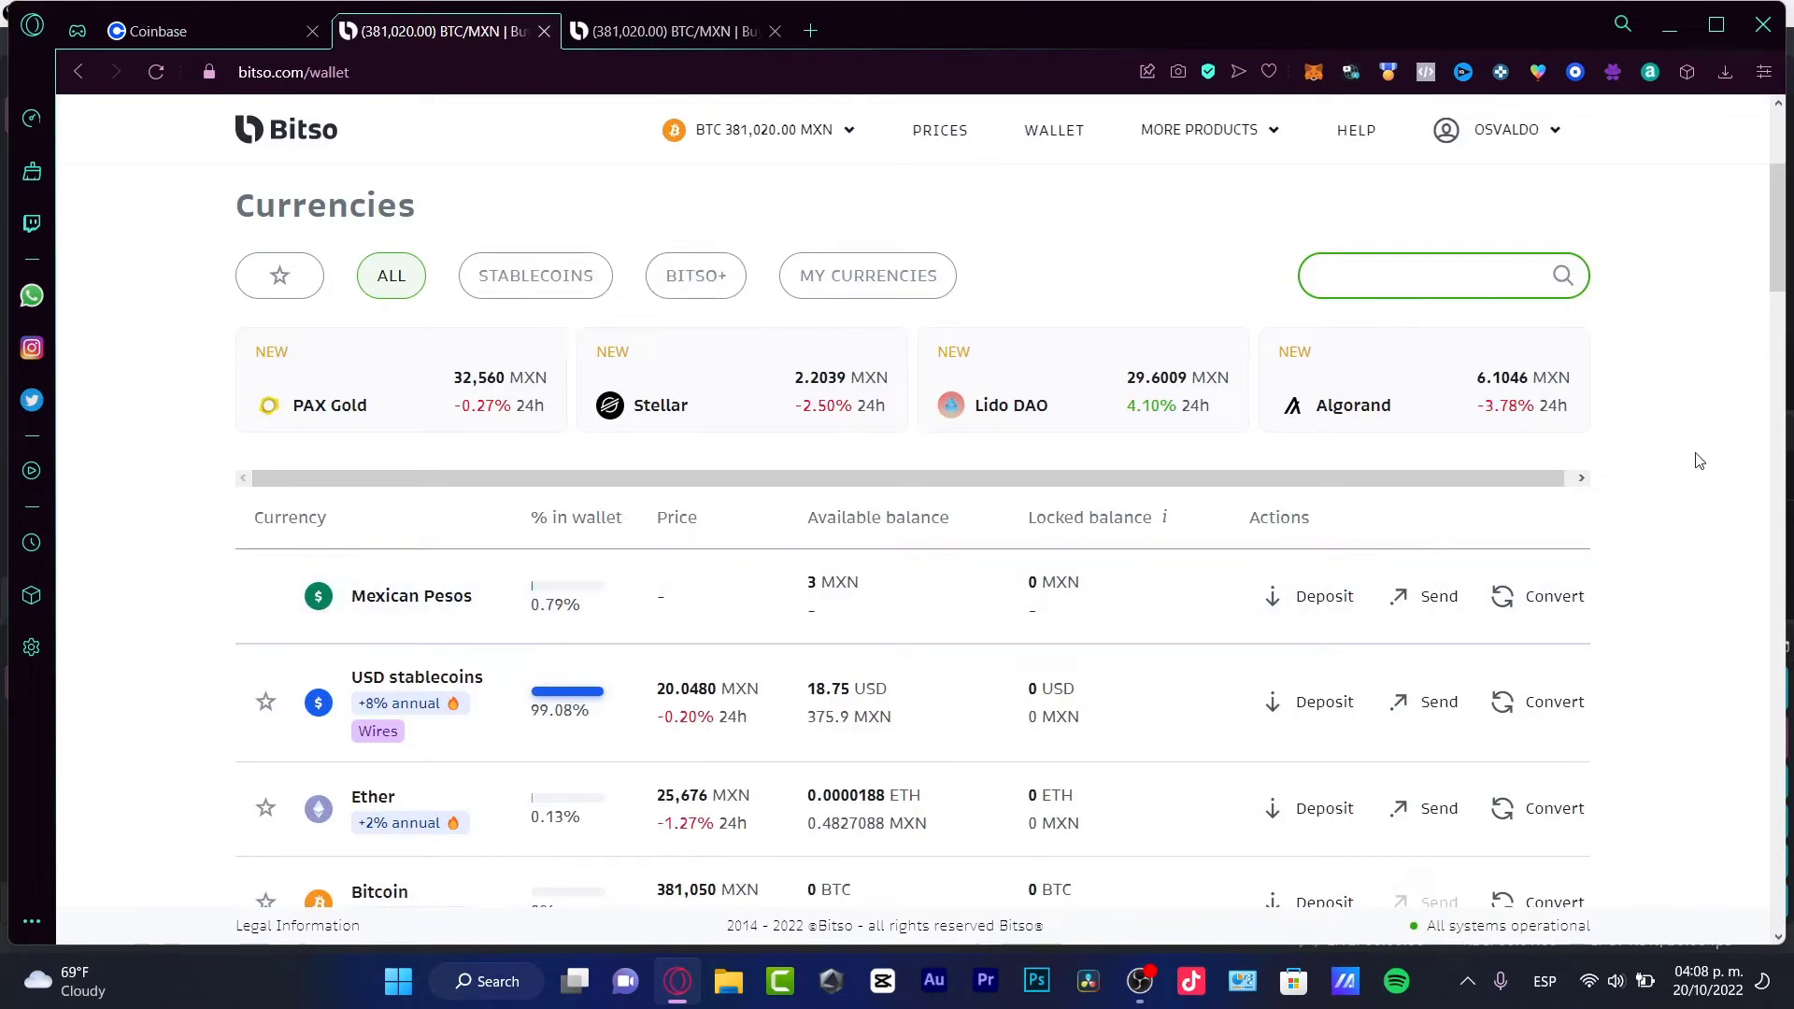
scroll(1693, 454, "down", 3)
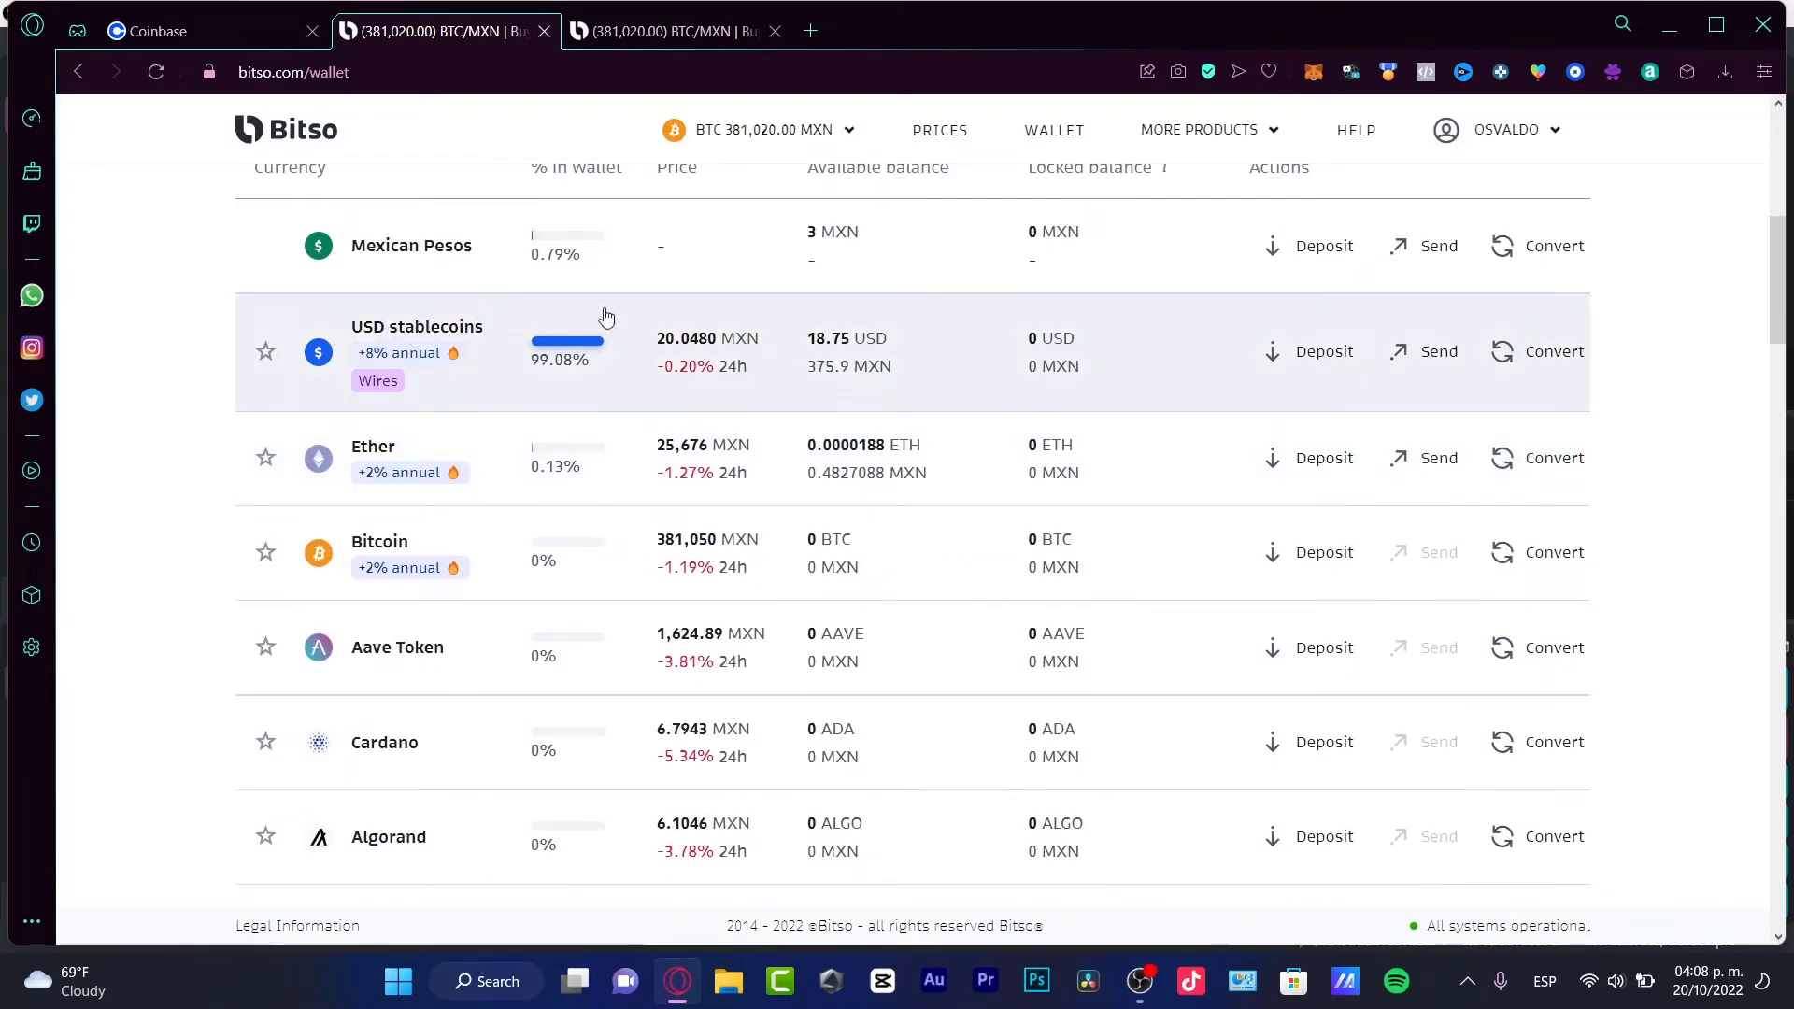
scroll(513, 753, "down", 10)
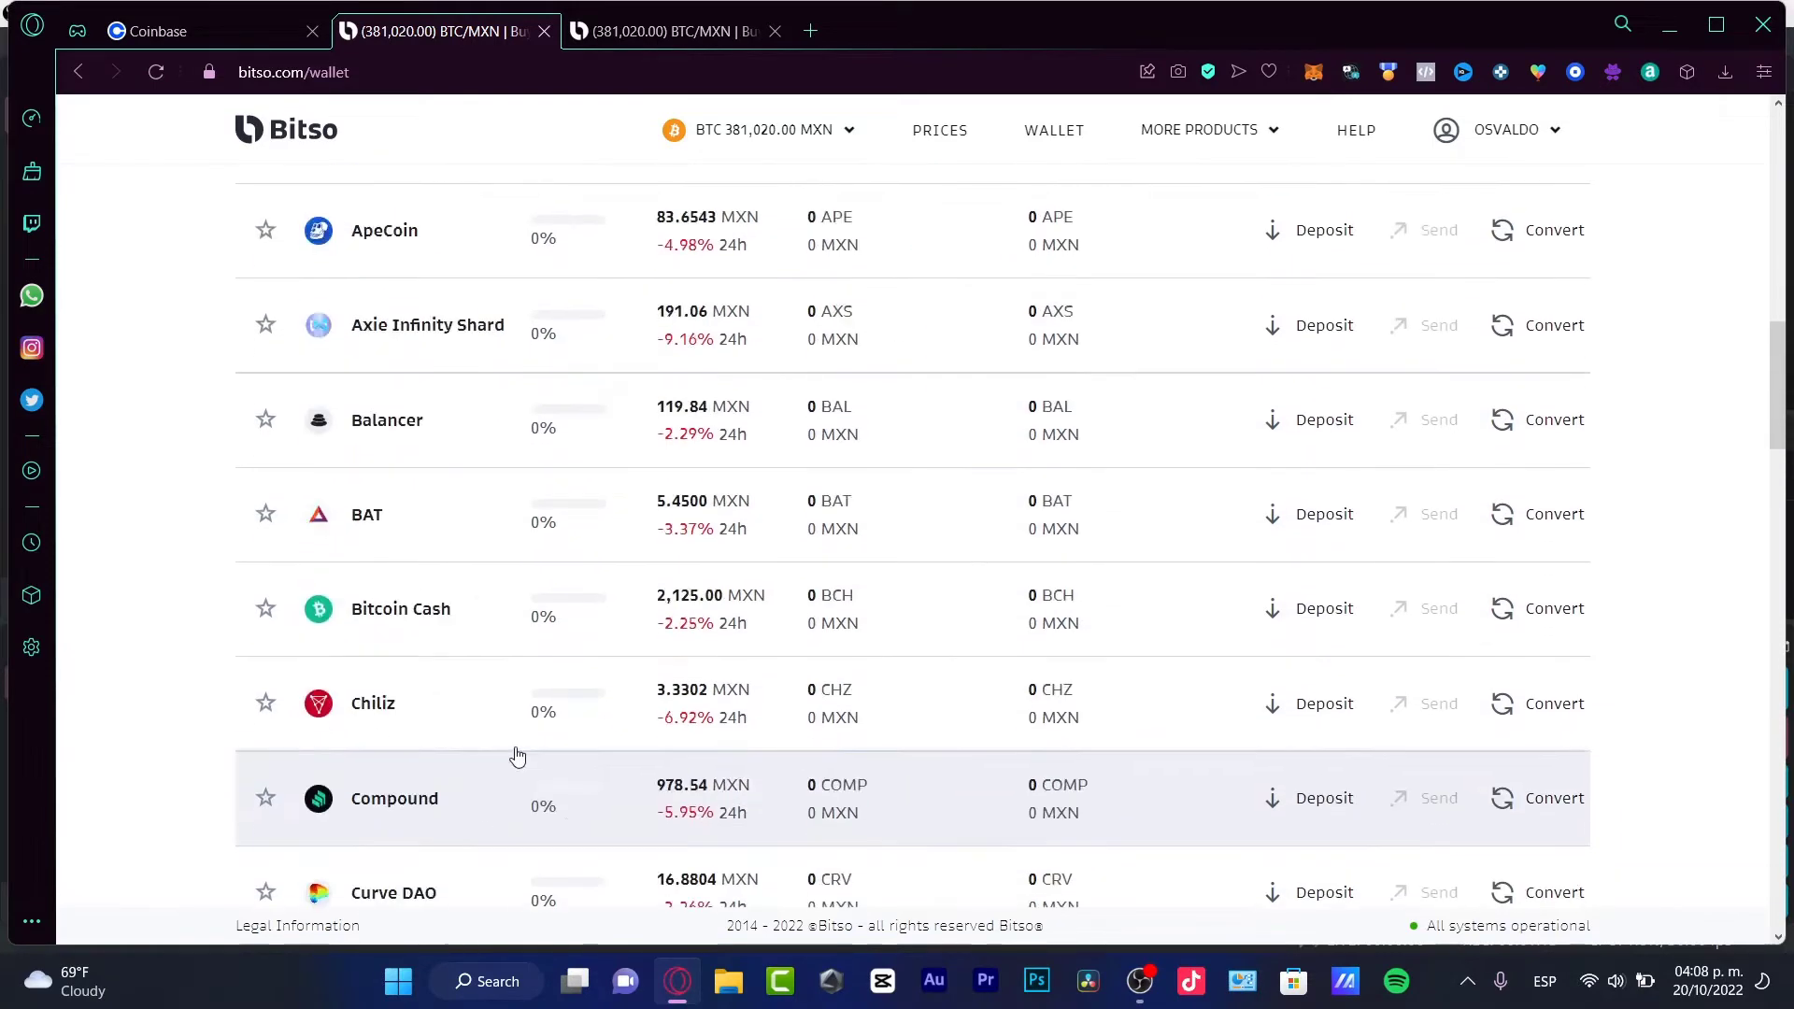
key("ctrl+Tab")
- Show the send amount as 0.191081 ATOM, close the send form, and go to Assets
left_click(1069, 294)
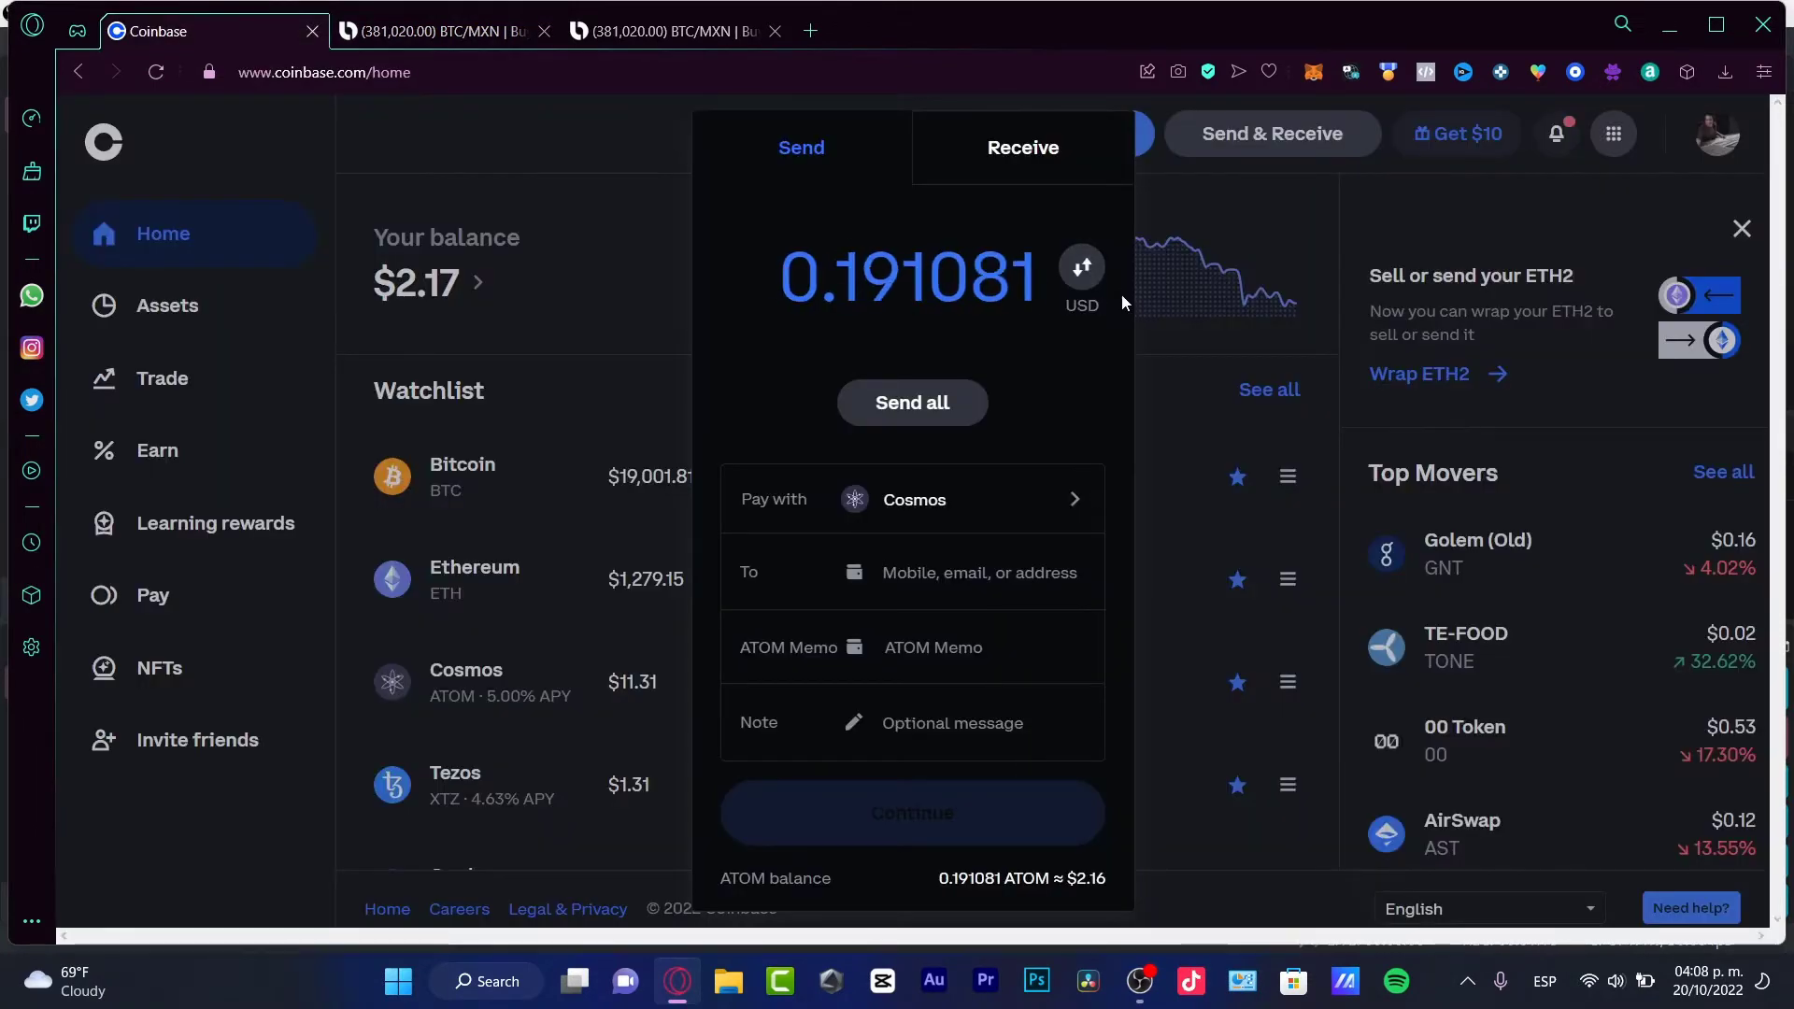
left_click(163, 379)
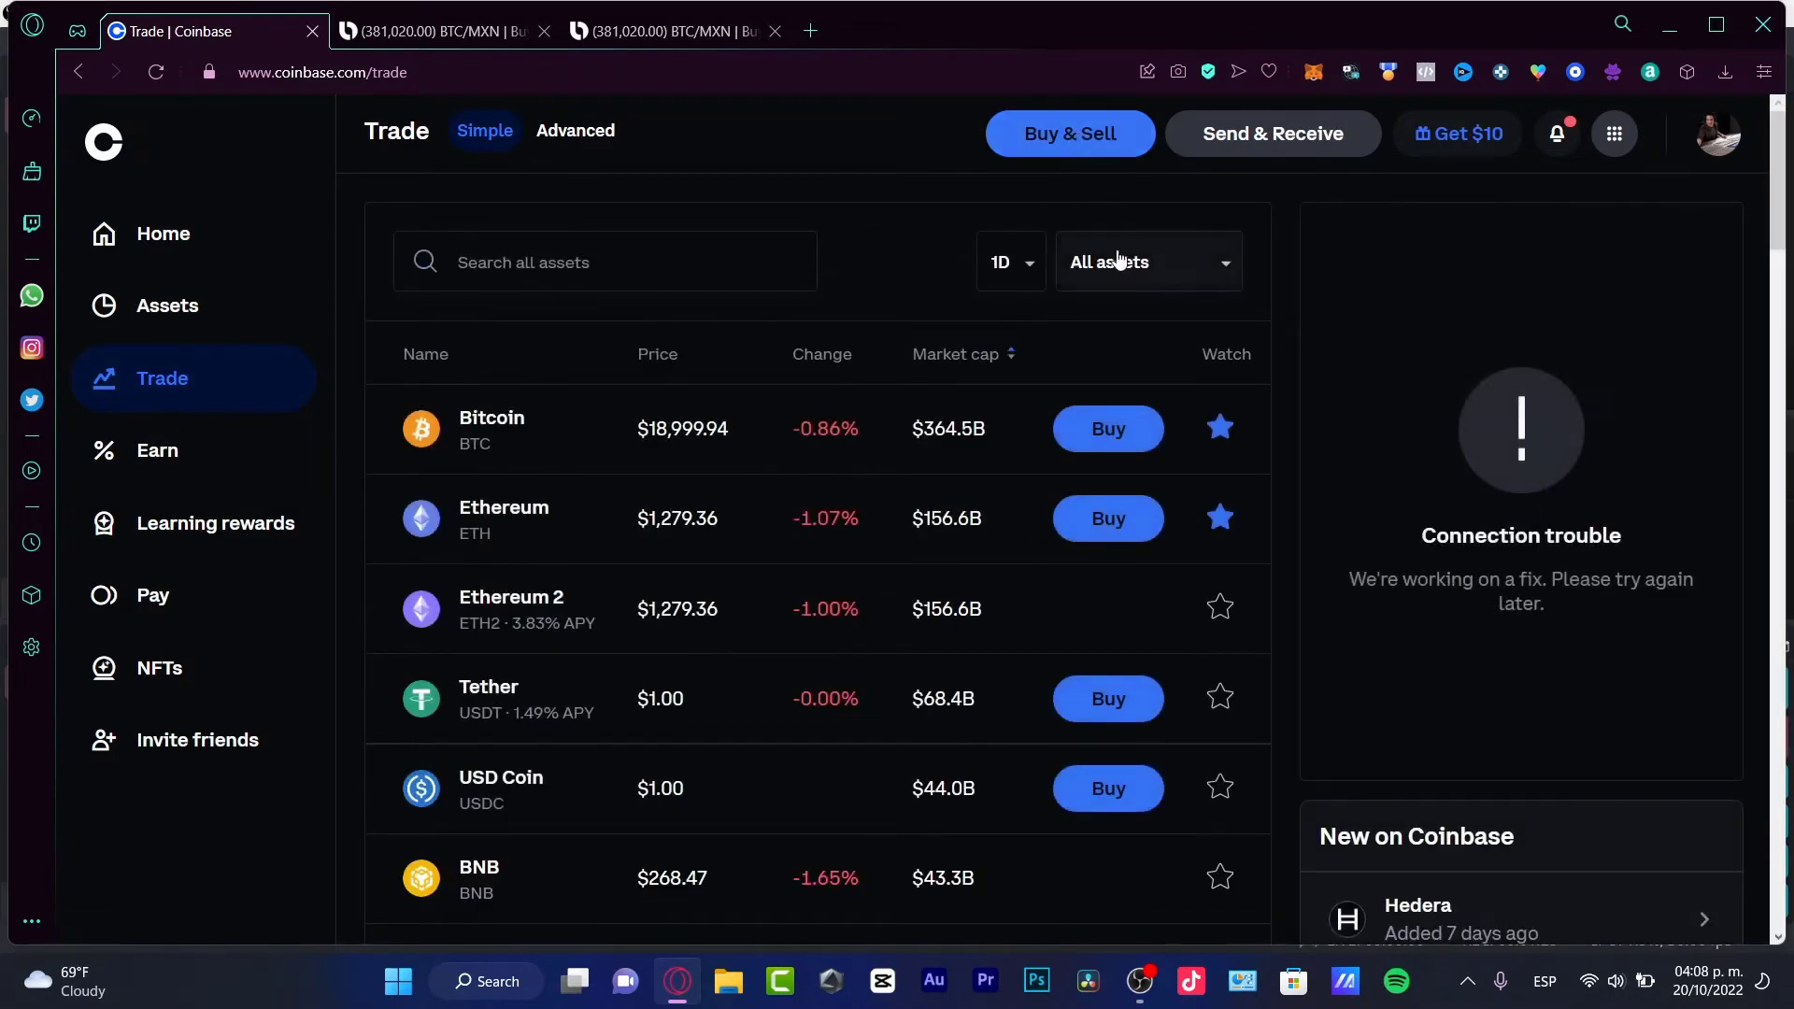
key("alt+Left")
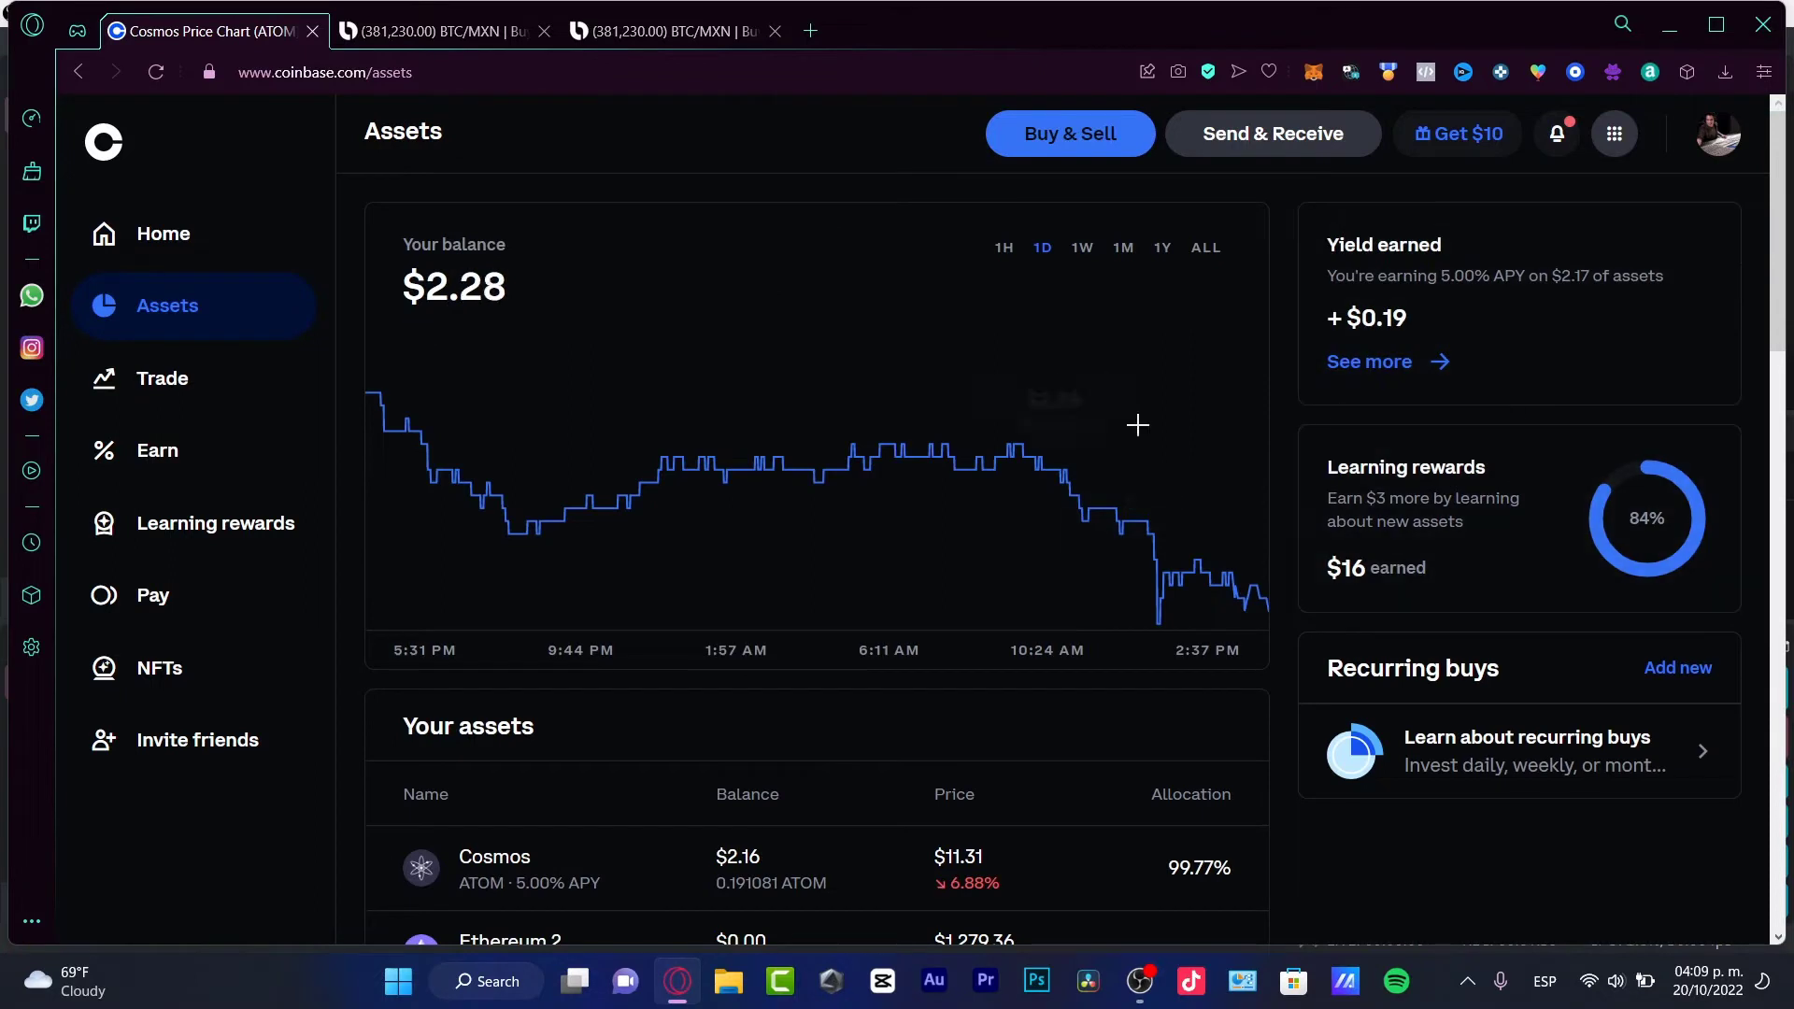
- Open the Cosmos (ATOM) page and review its $11.32 price, market stats and overview
left_click(1121, 864)
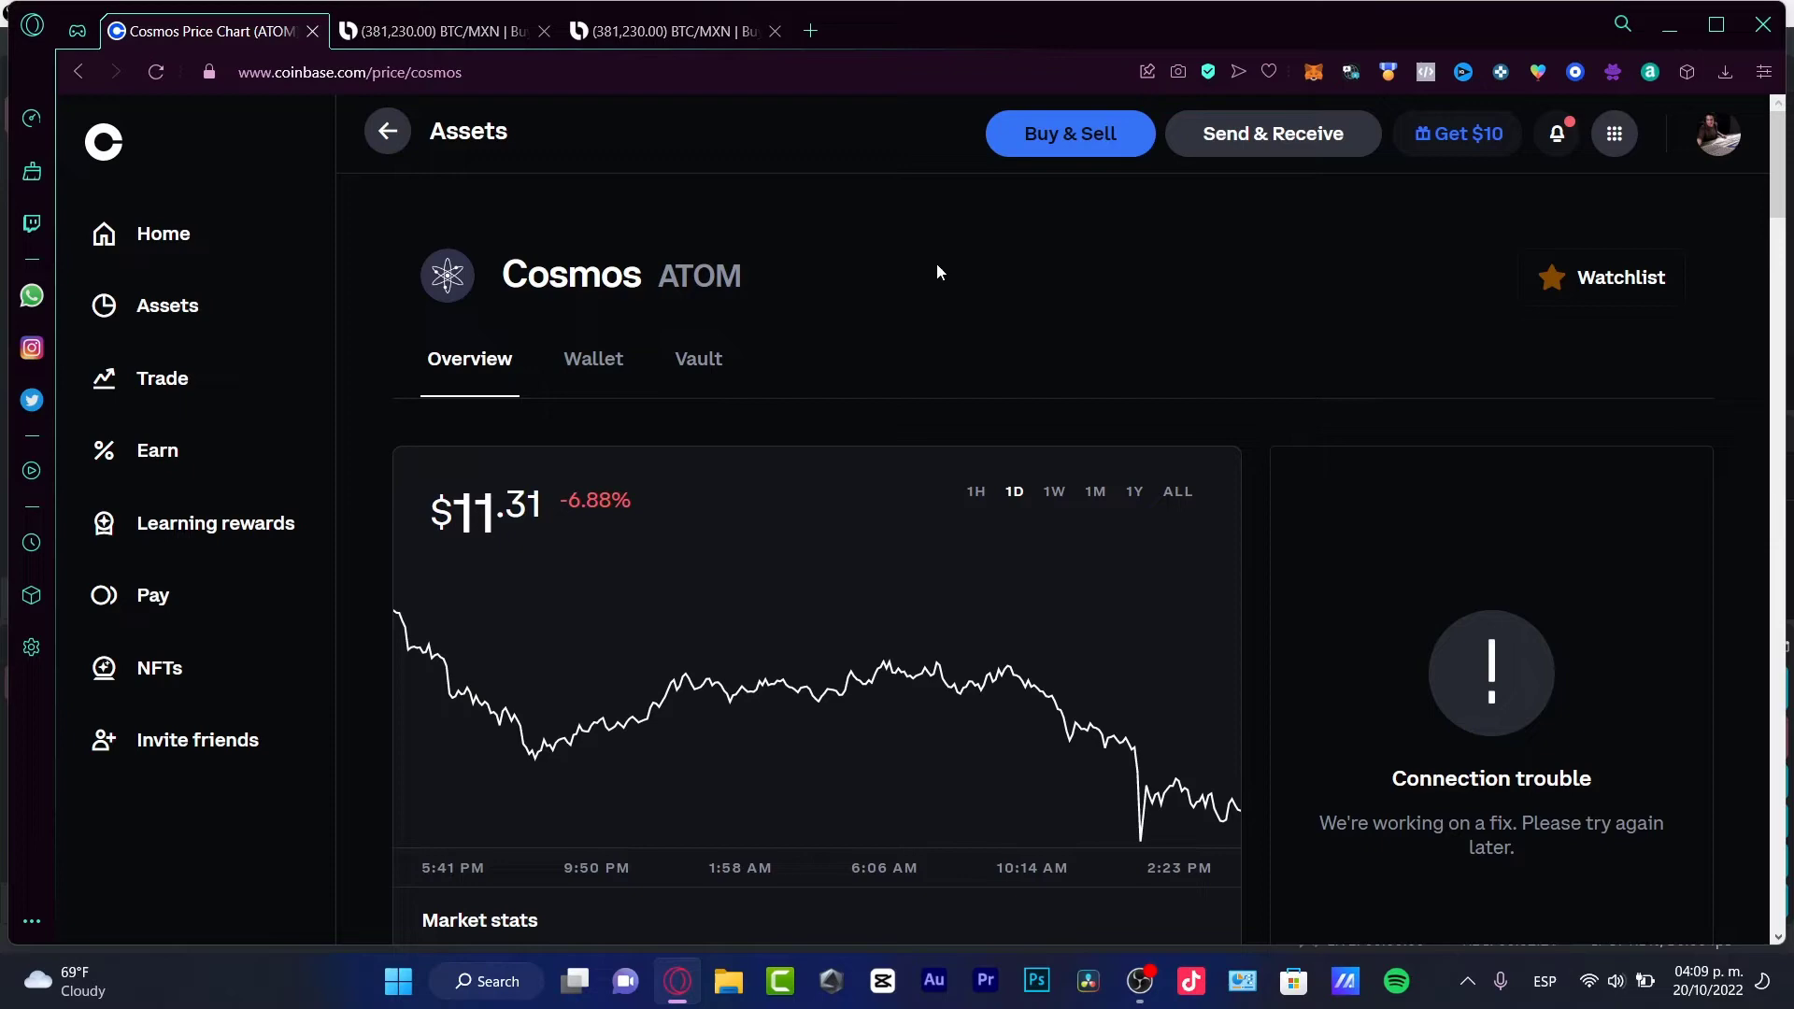
scroll(1605, 474, "down", 2)
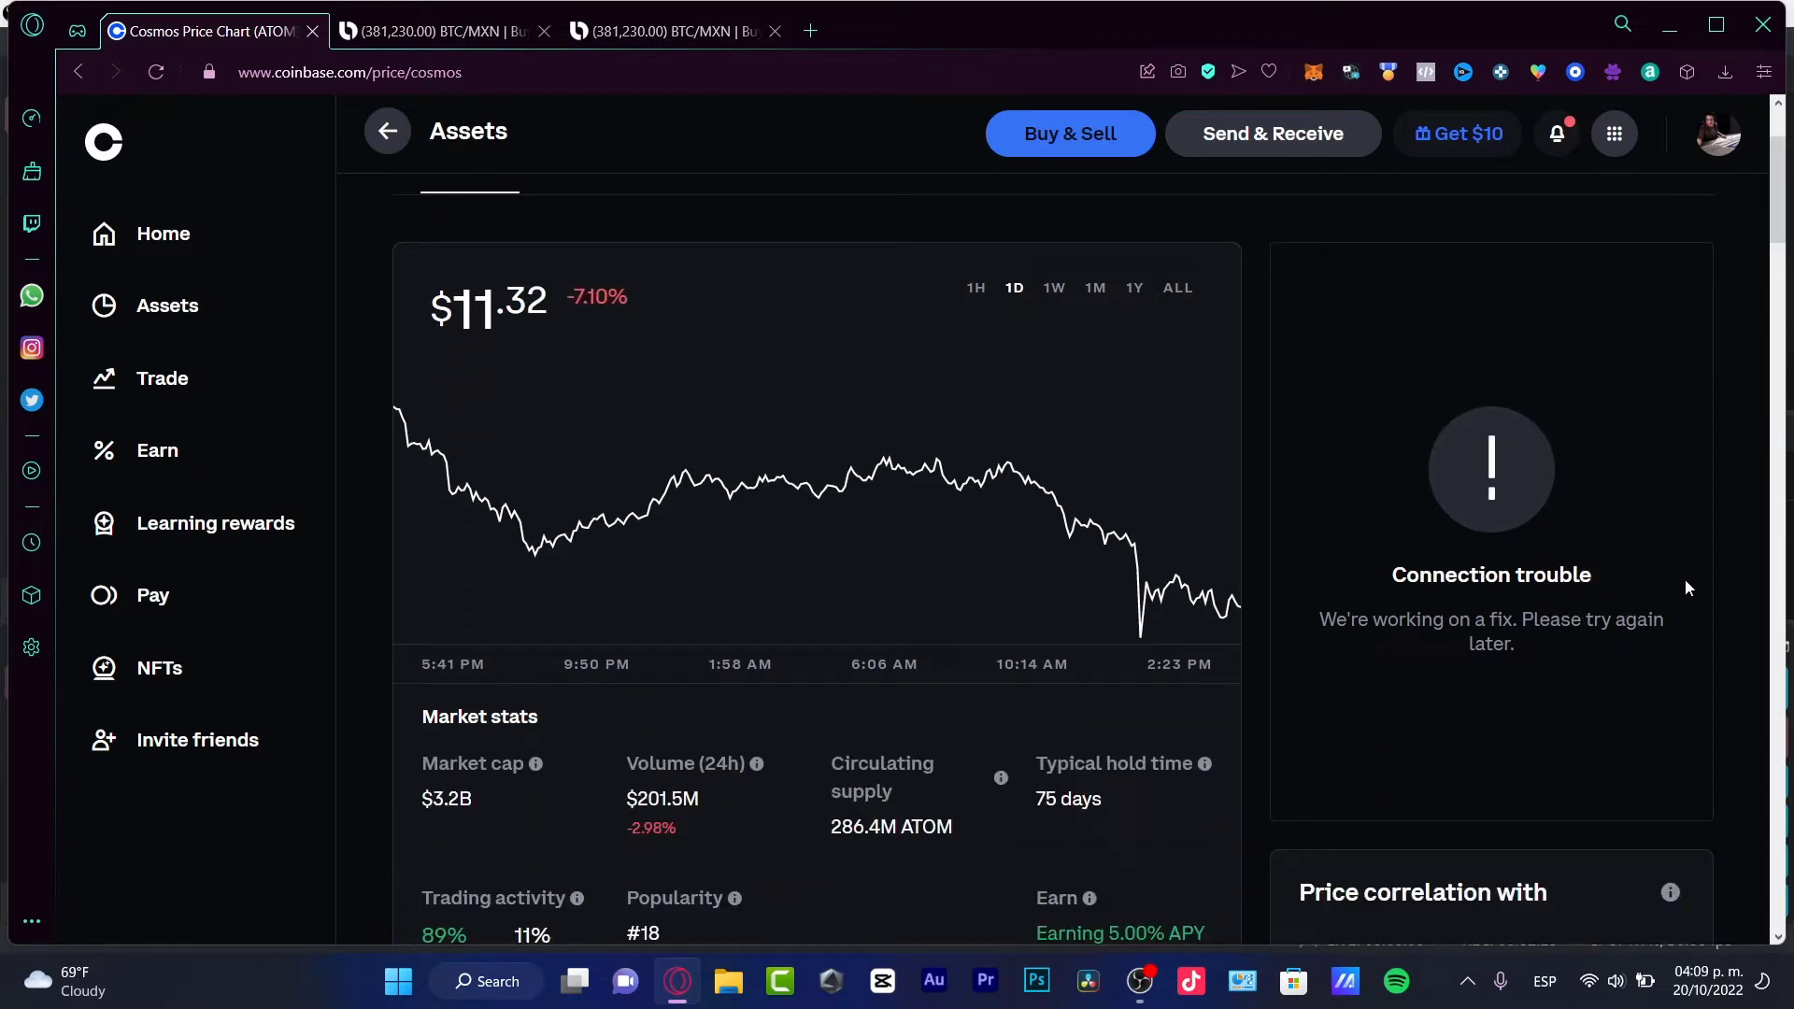
left_click(1774, 258)
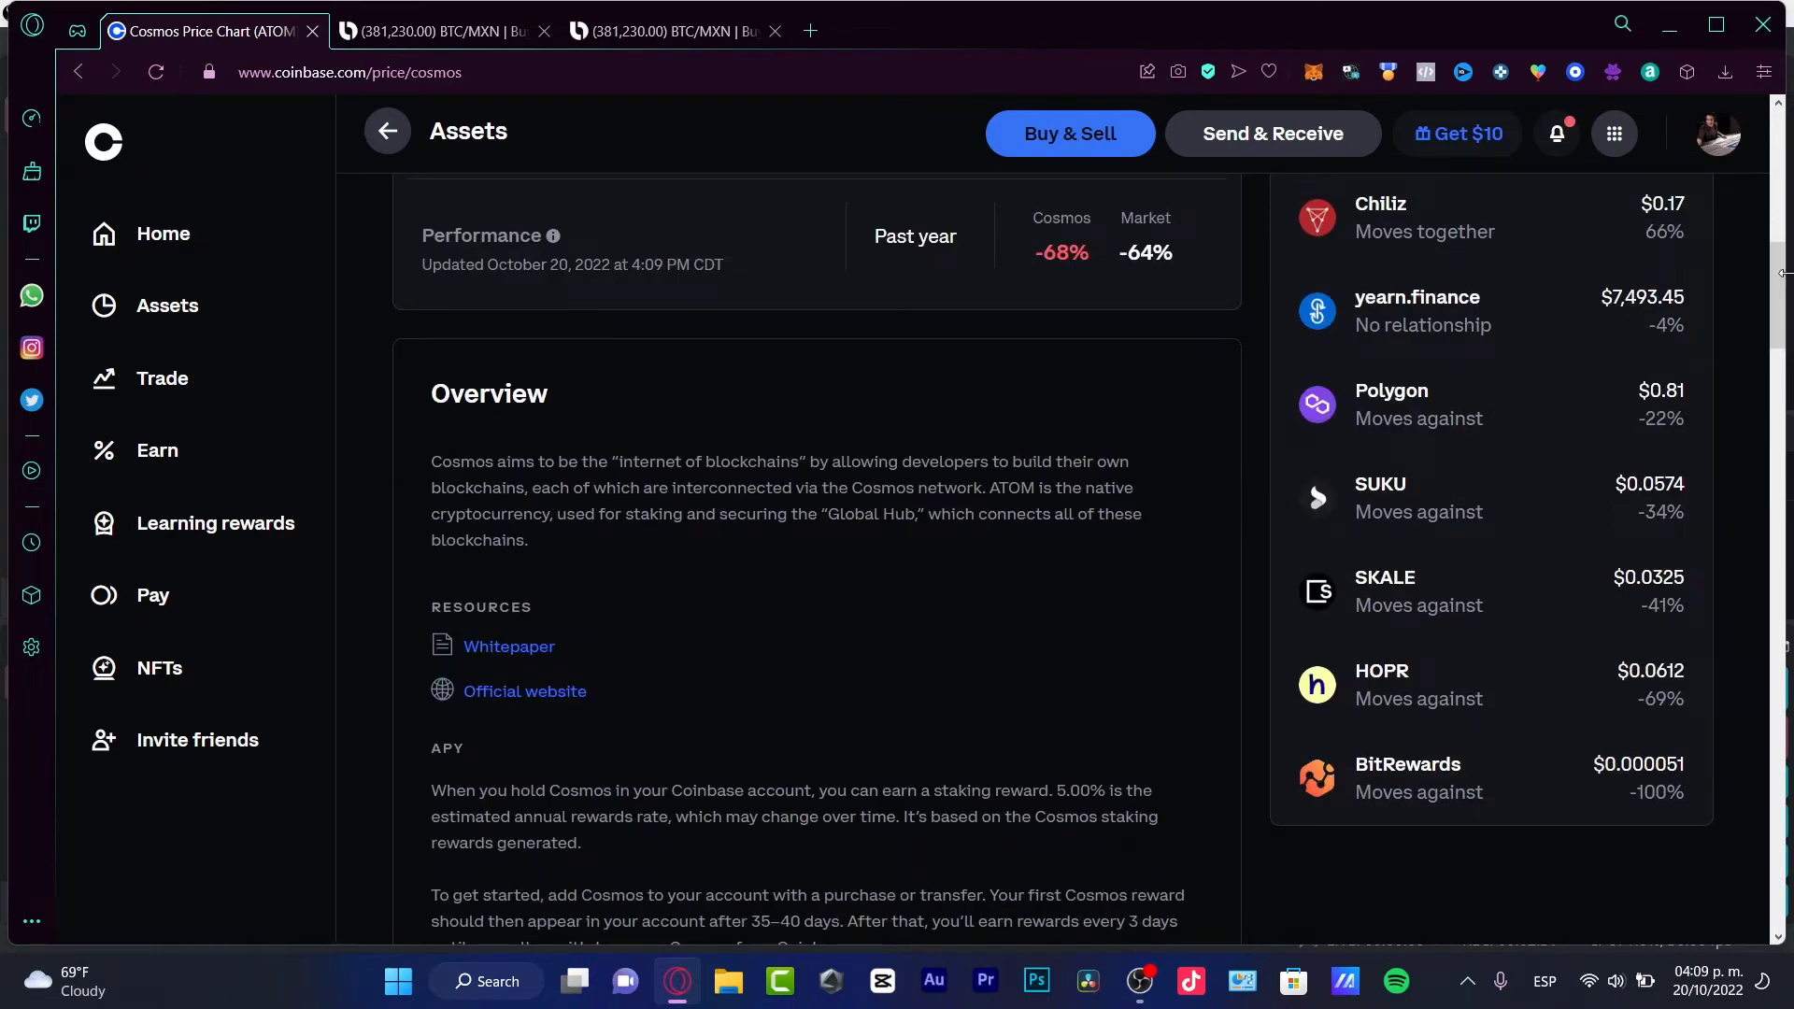
scroll(1740, 323, "up", 15)
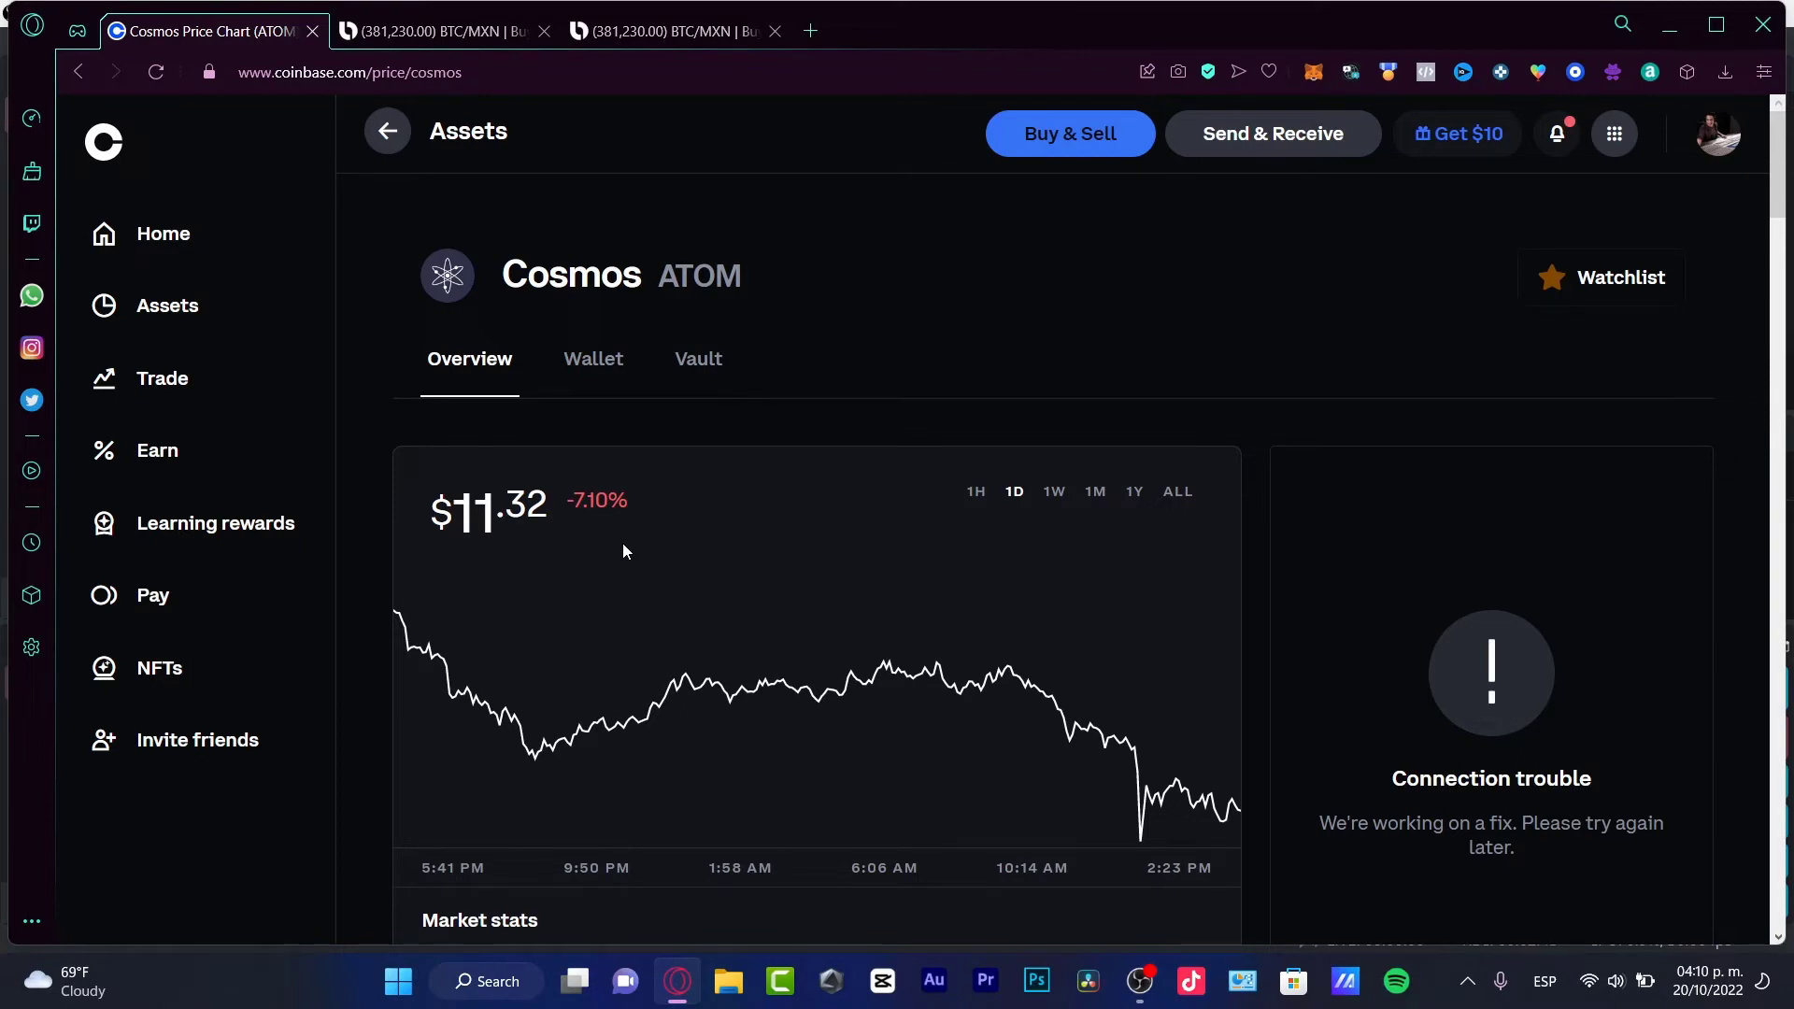
left_click(467, 34)
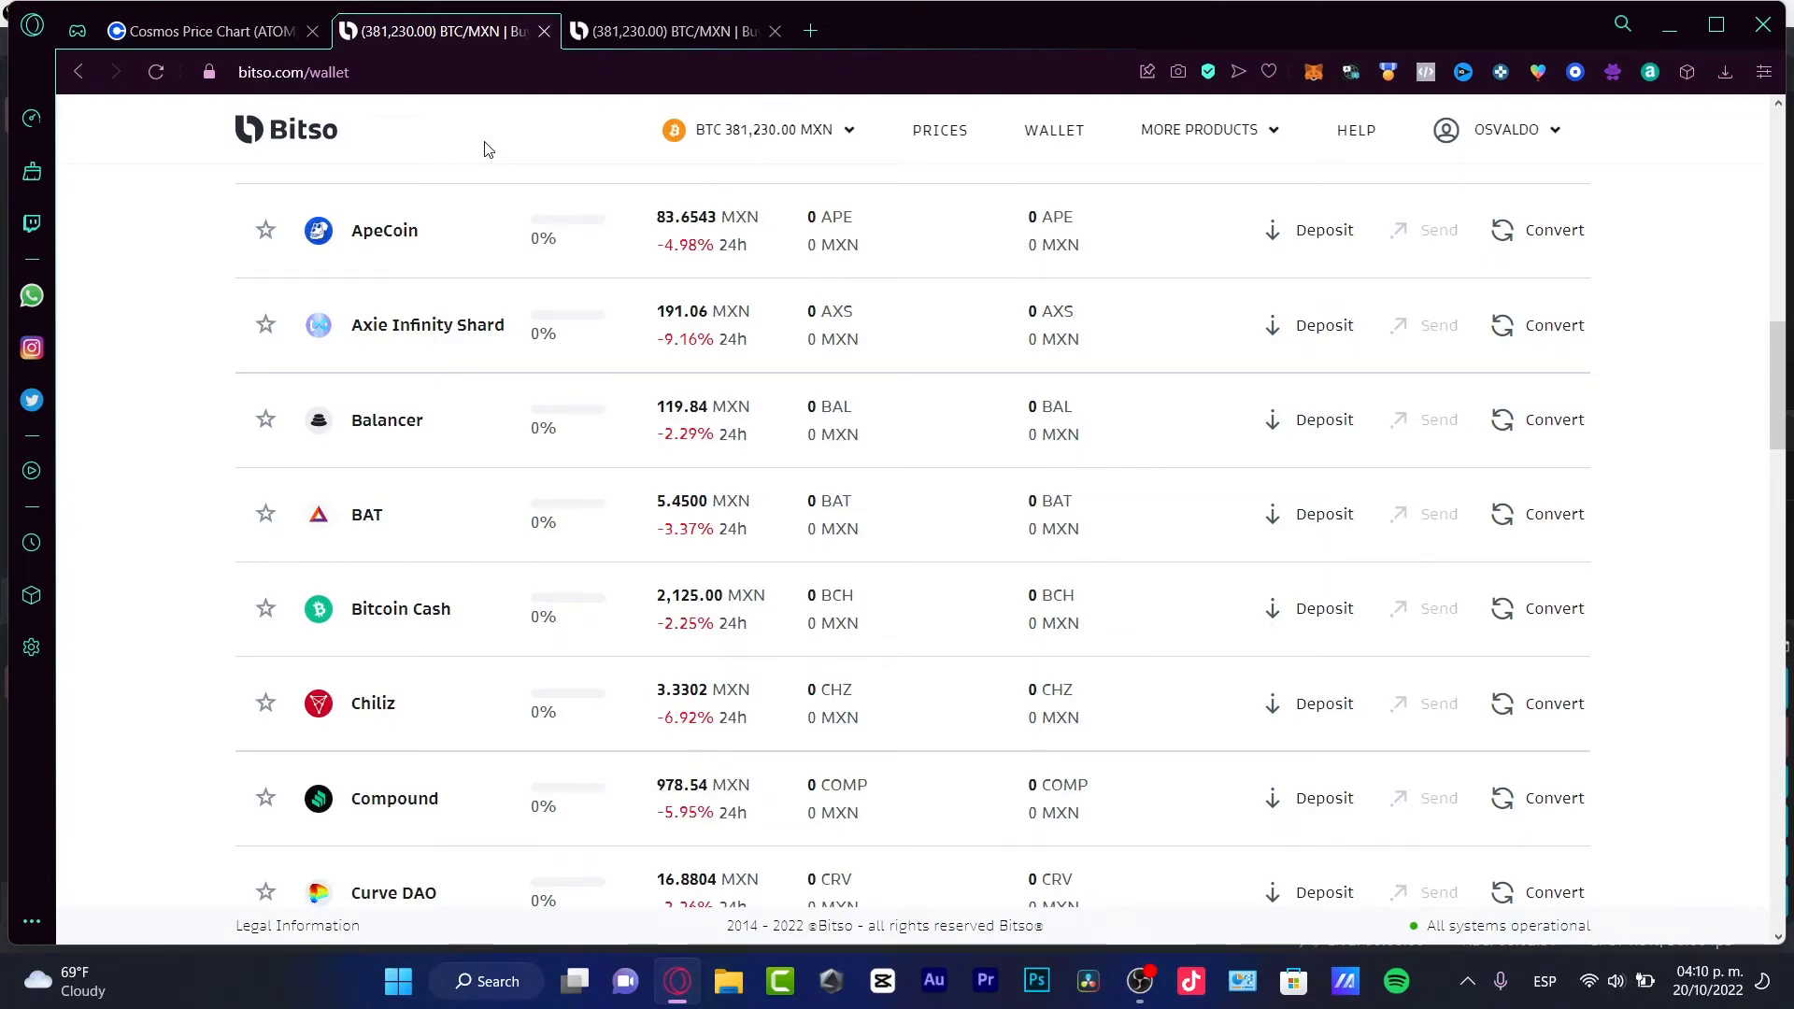
scroll(844, 344, "up", 10)
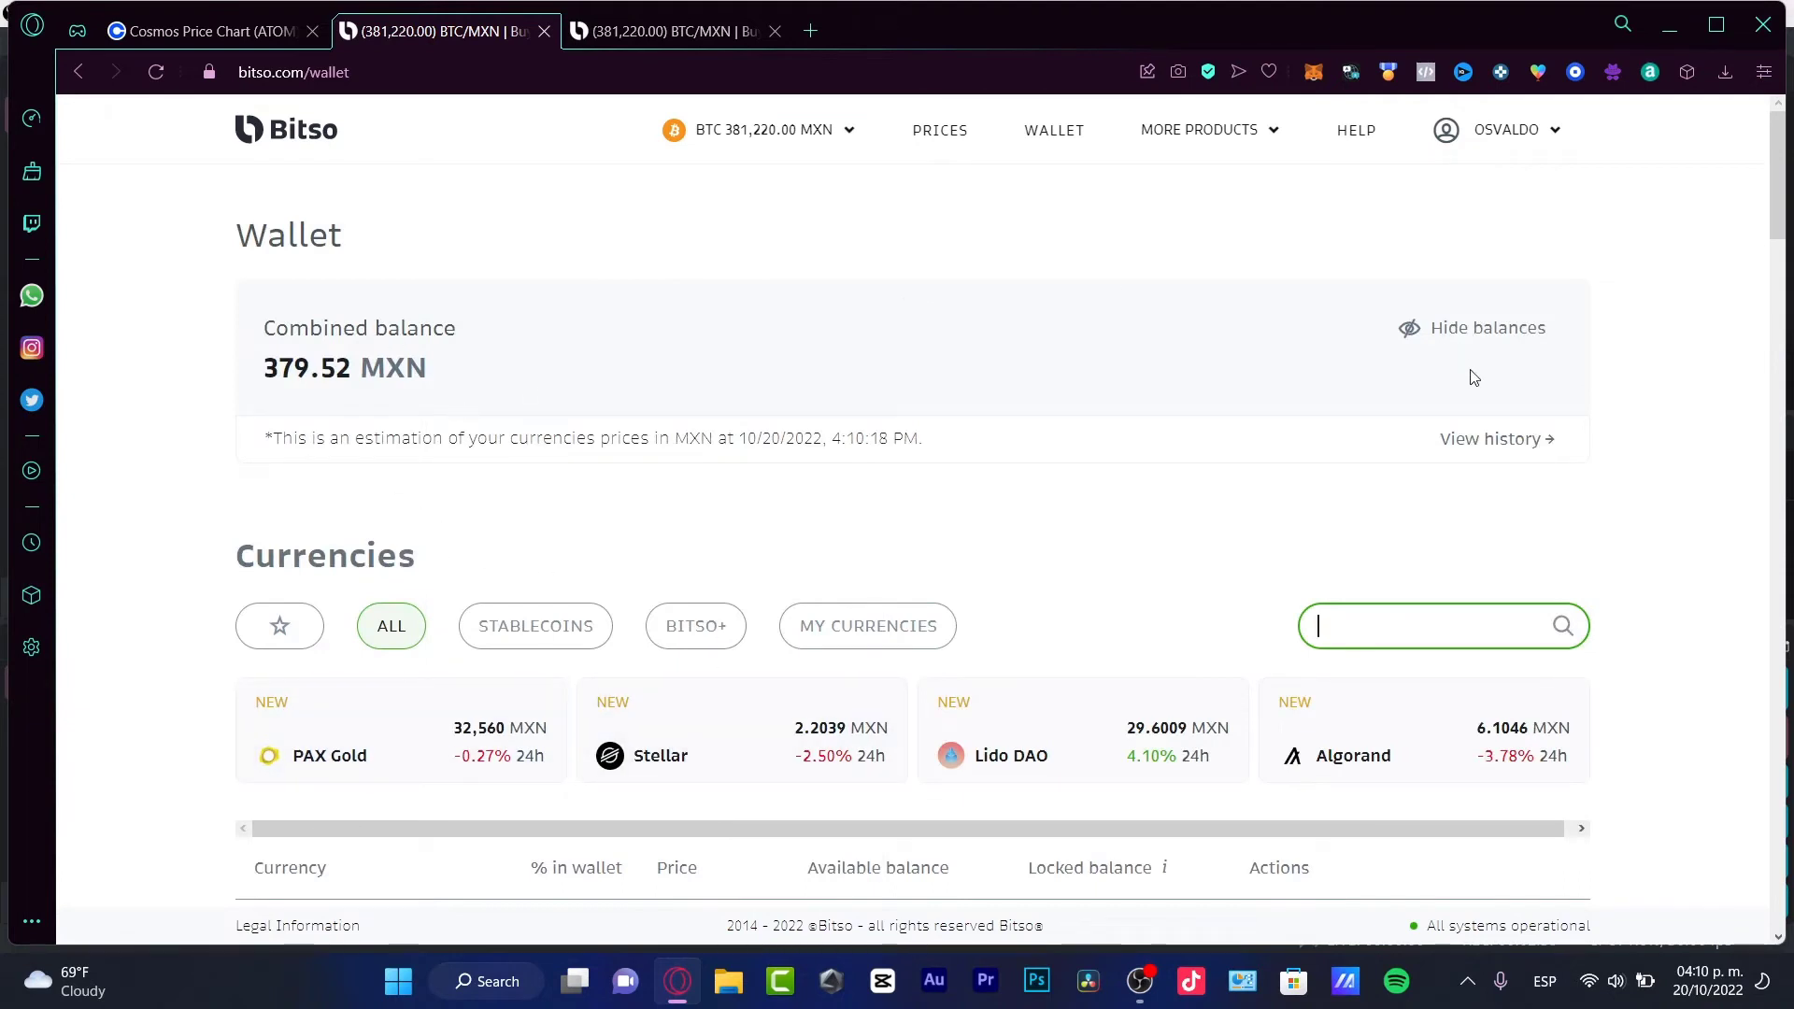
left_click(389, 627)
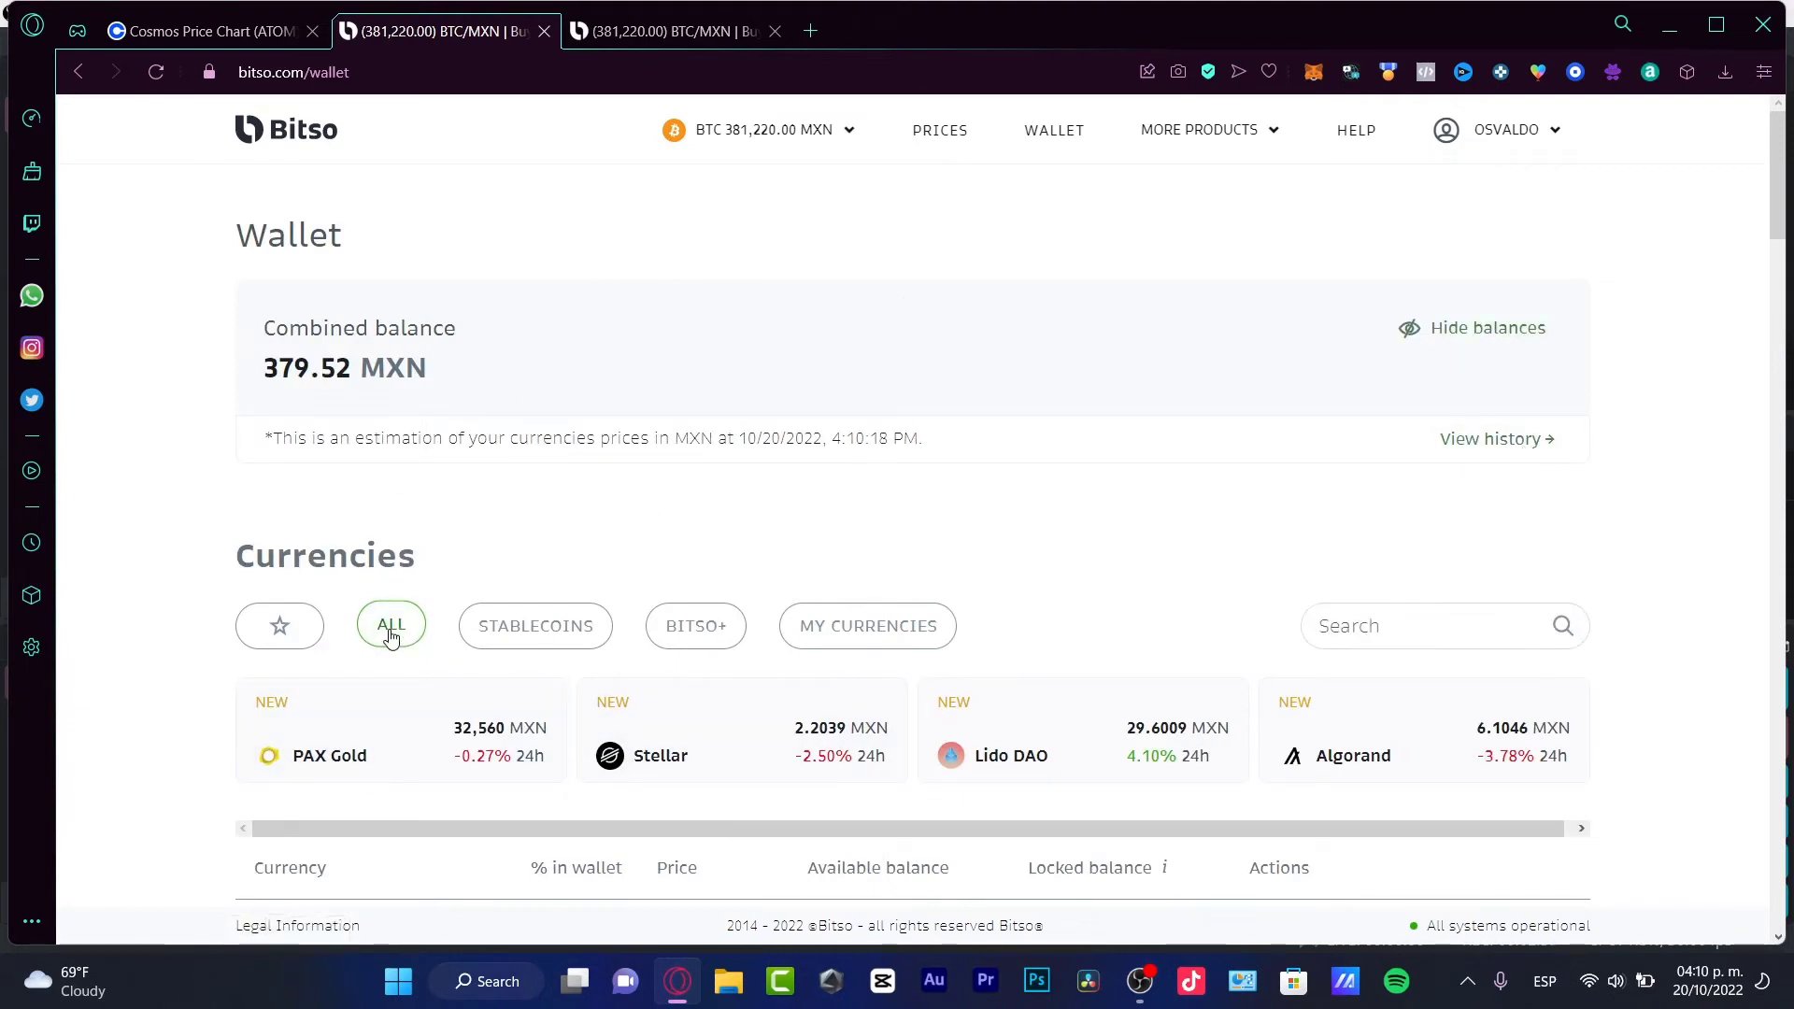
left_click(879, 639)
scroll(1215, 561, "down", 4)
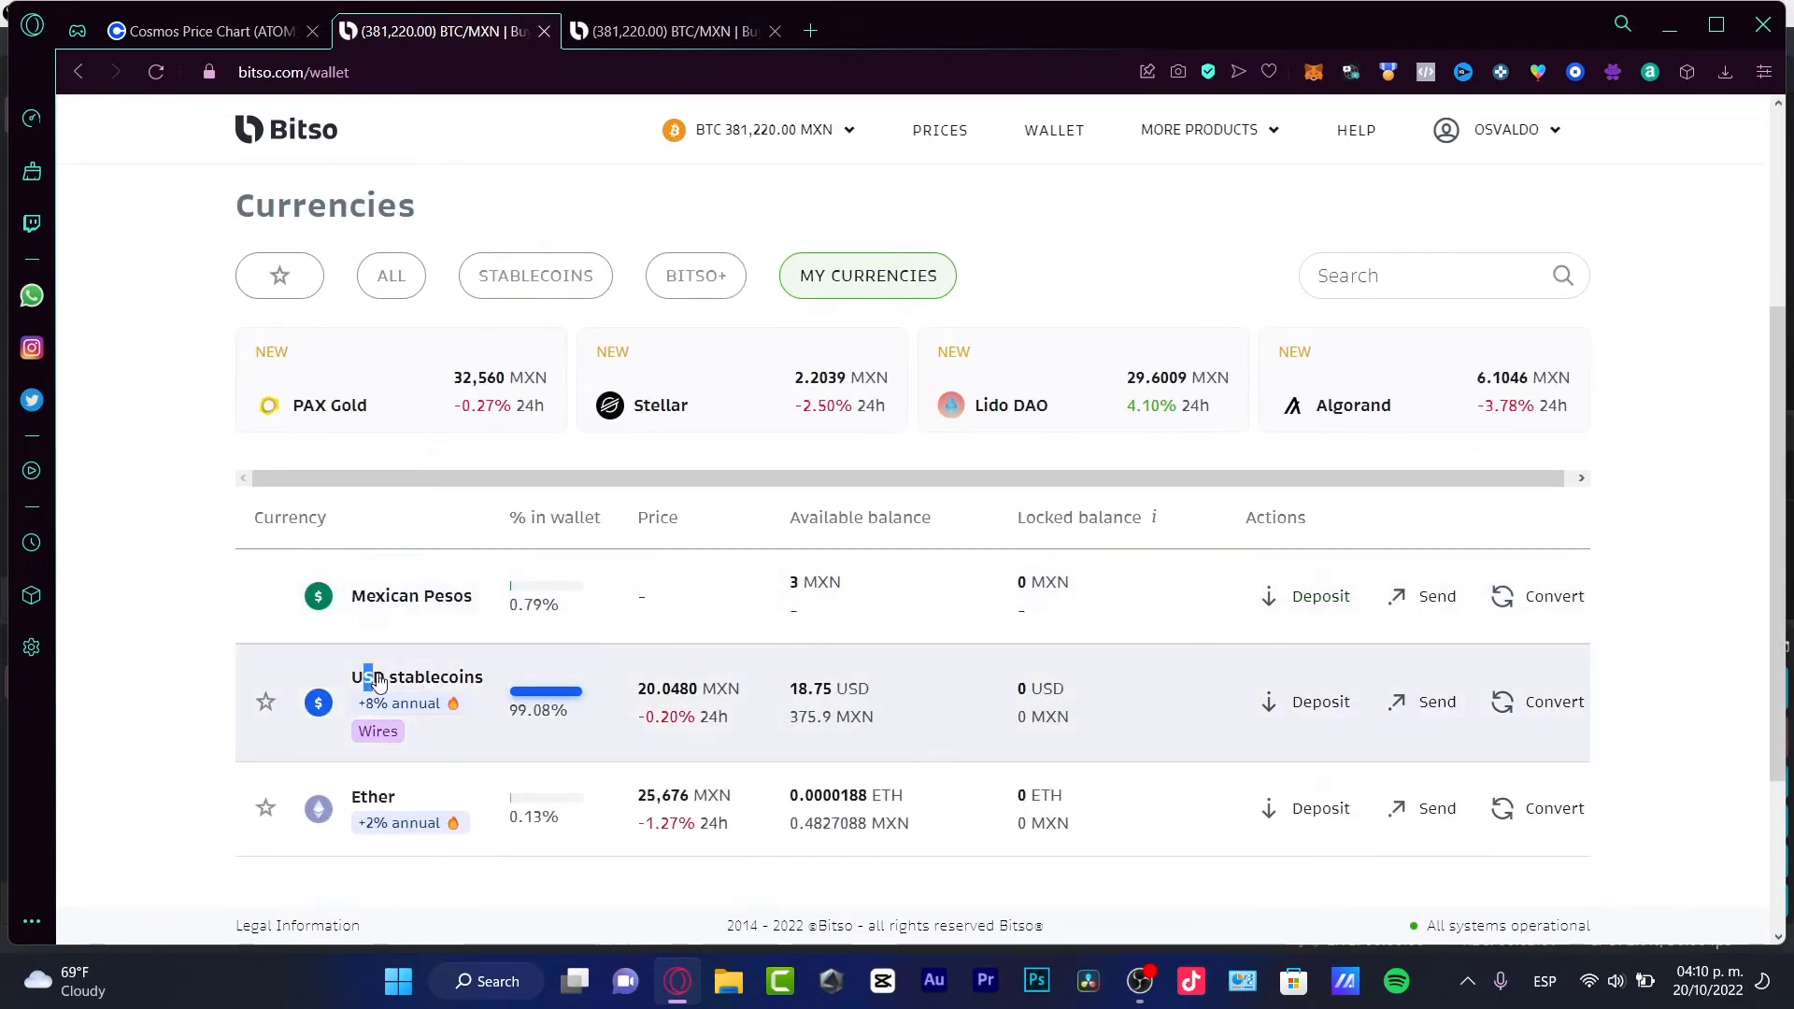
left_click_drag(378, 682, 489, 681)
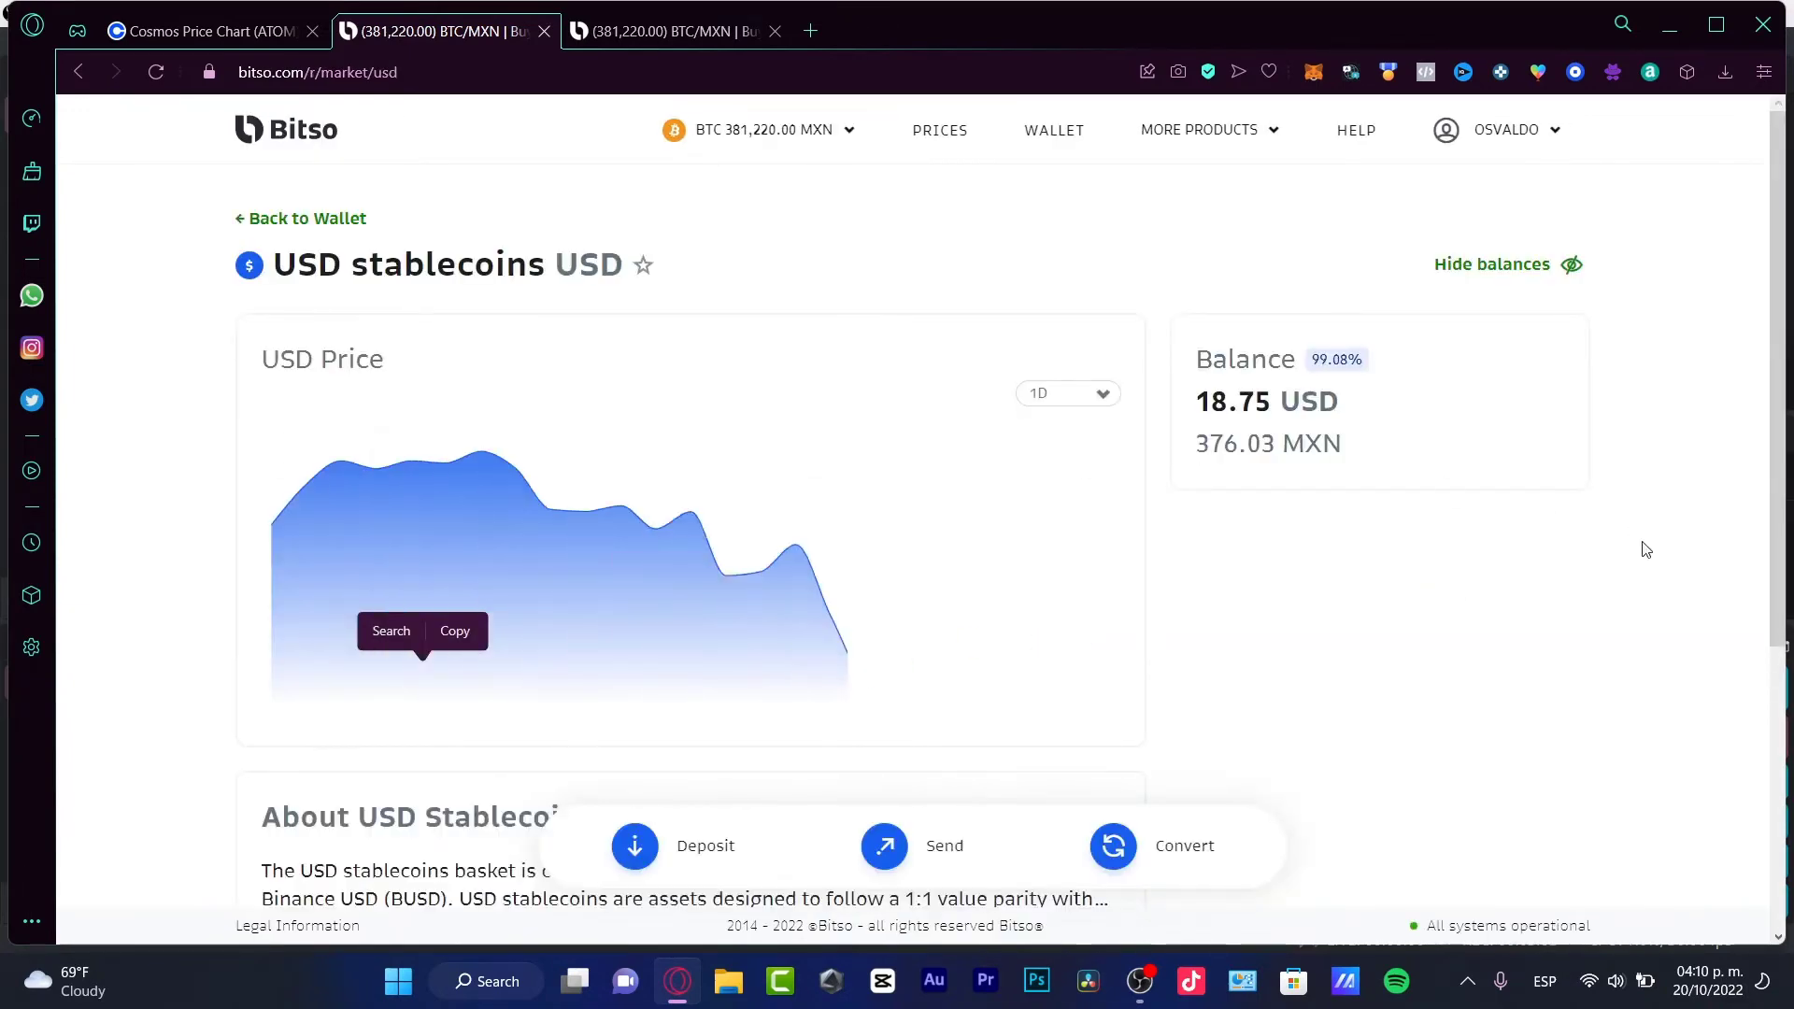
scroll(1646, 549, "down", 4)
left_click(1151, 864)
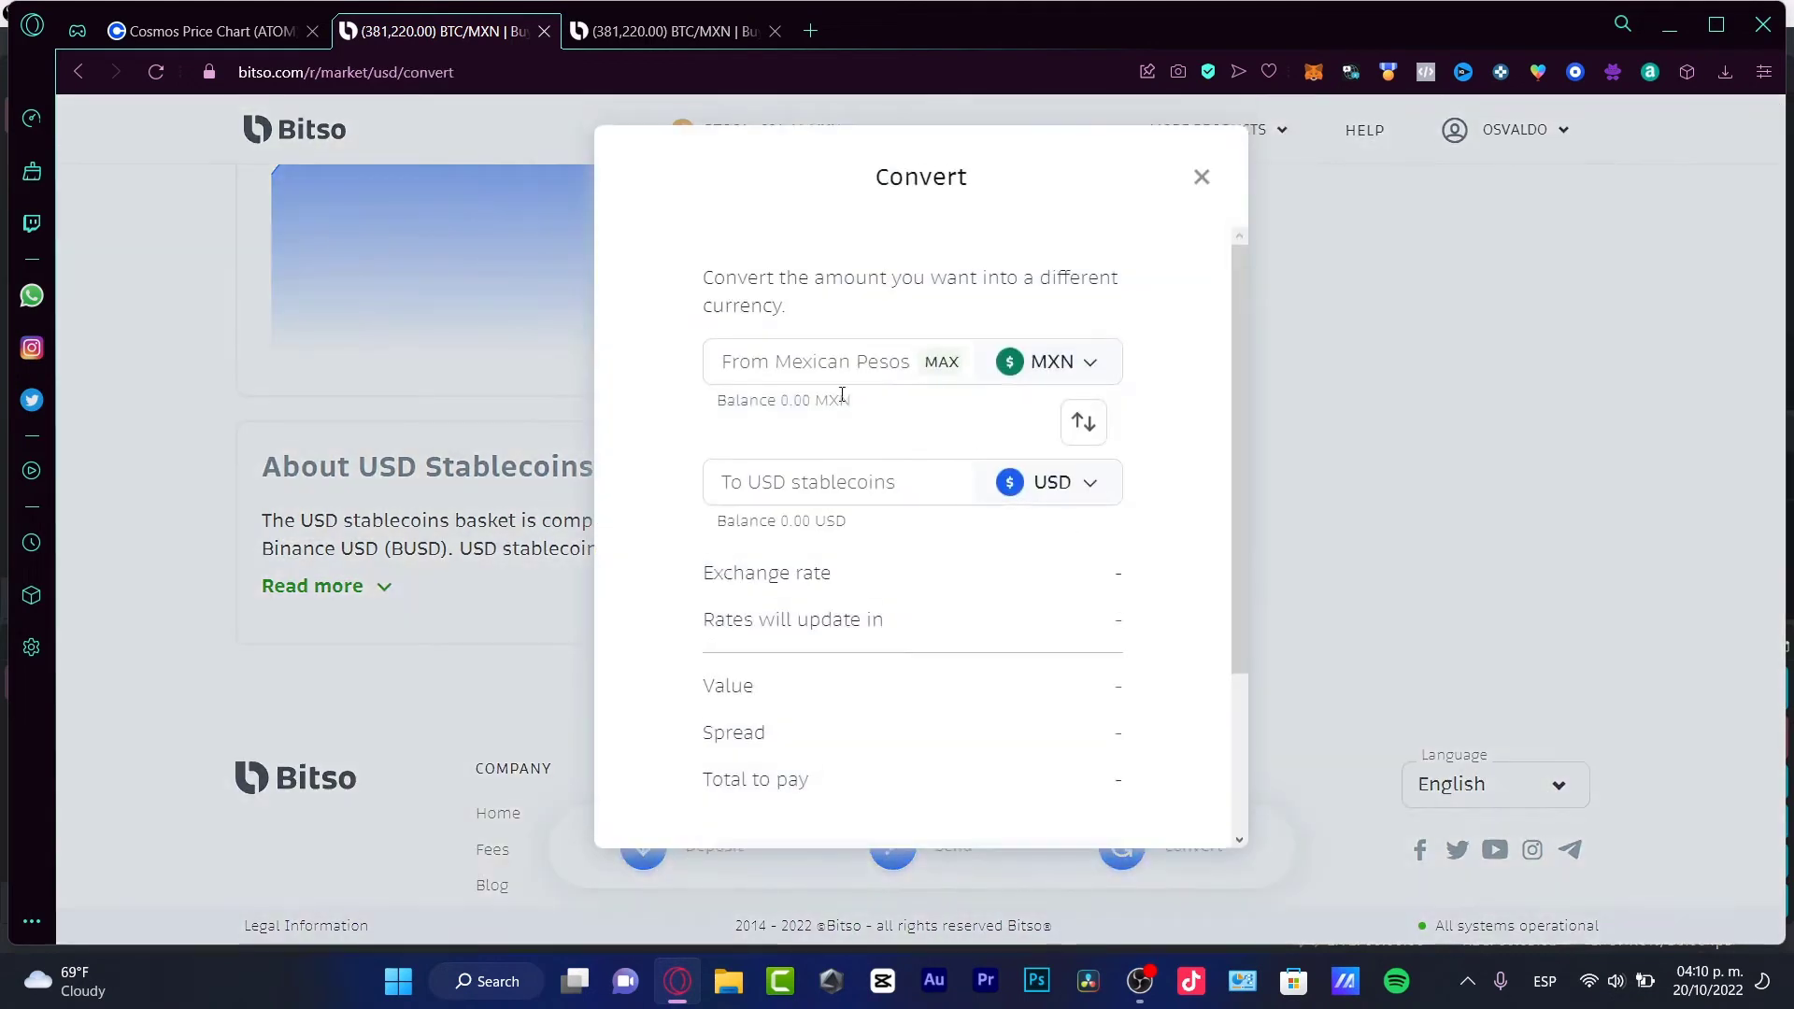
left_click(1082, 422)
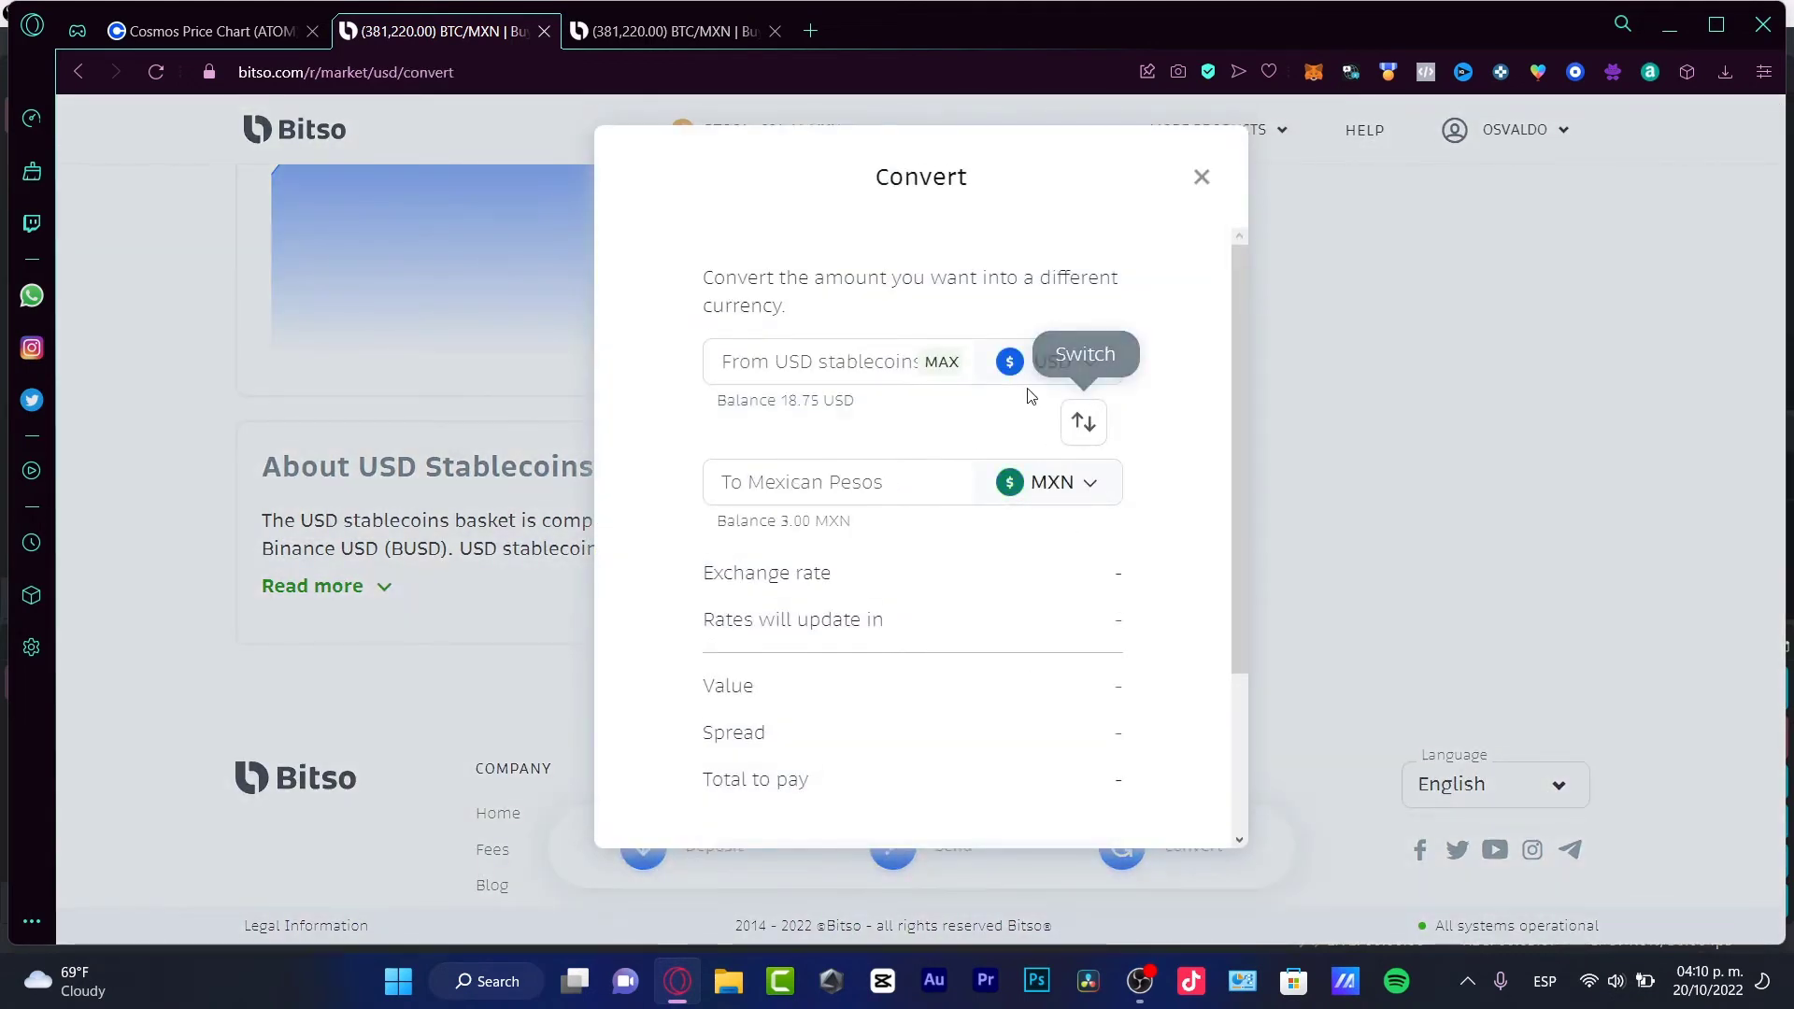
left_click(881, 493)
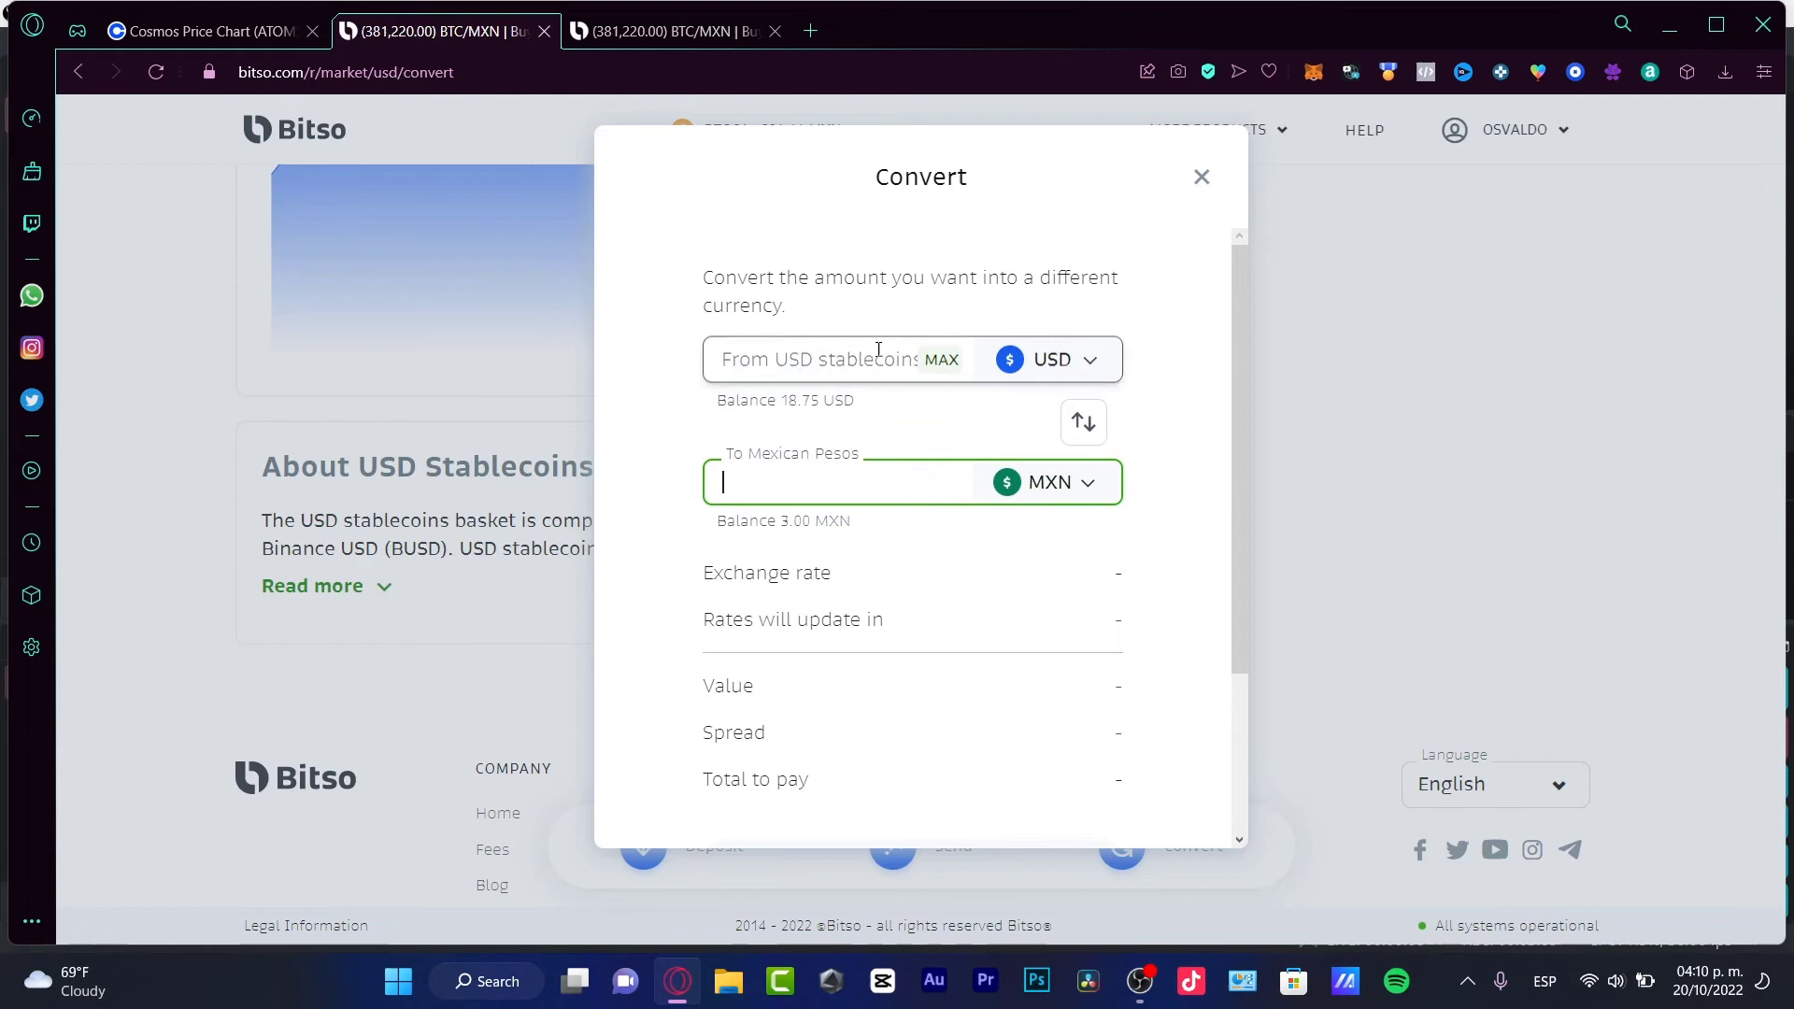
left_click(1510, 505)
scroll(1502, 509, "up", 5)
- Open the Bitso Mexican Pesos page showing the 3.00 MXN balance
left_click(345, 224)
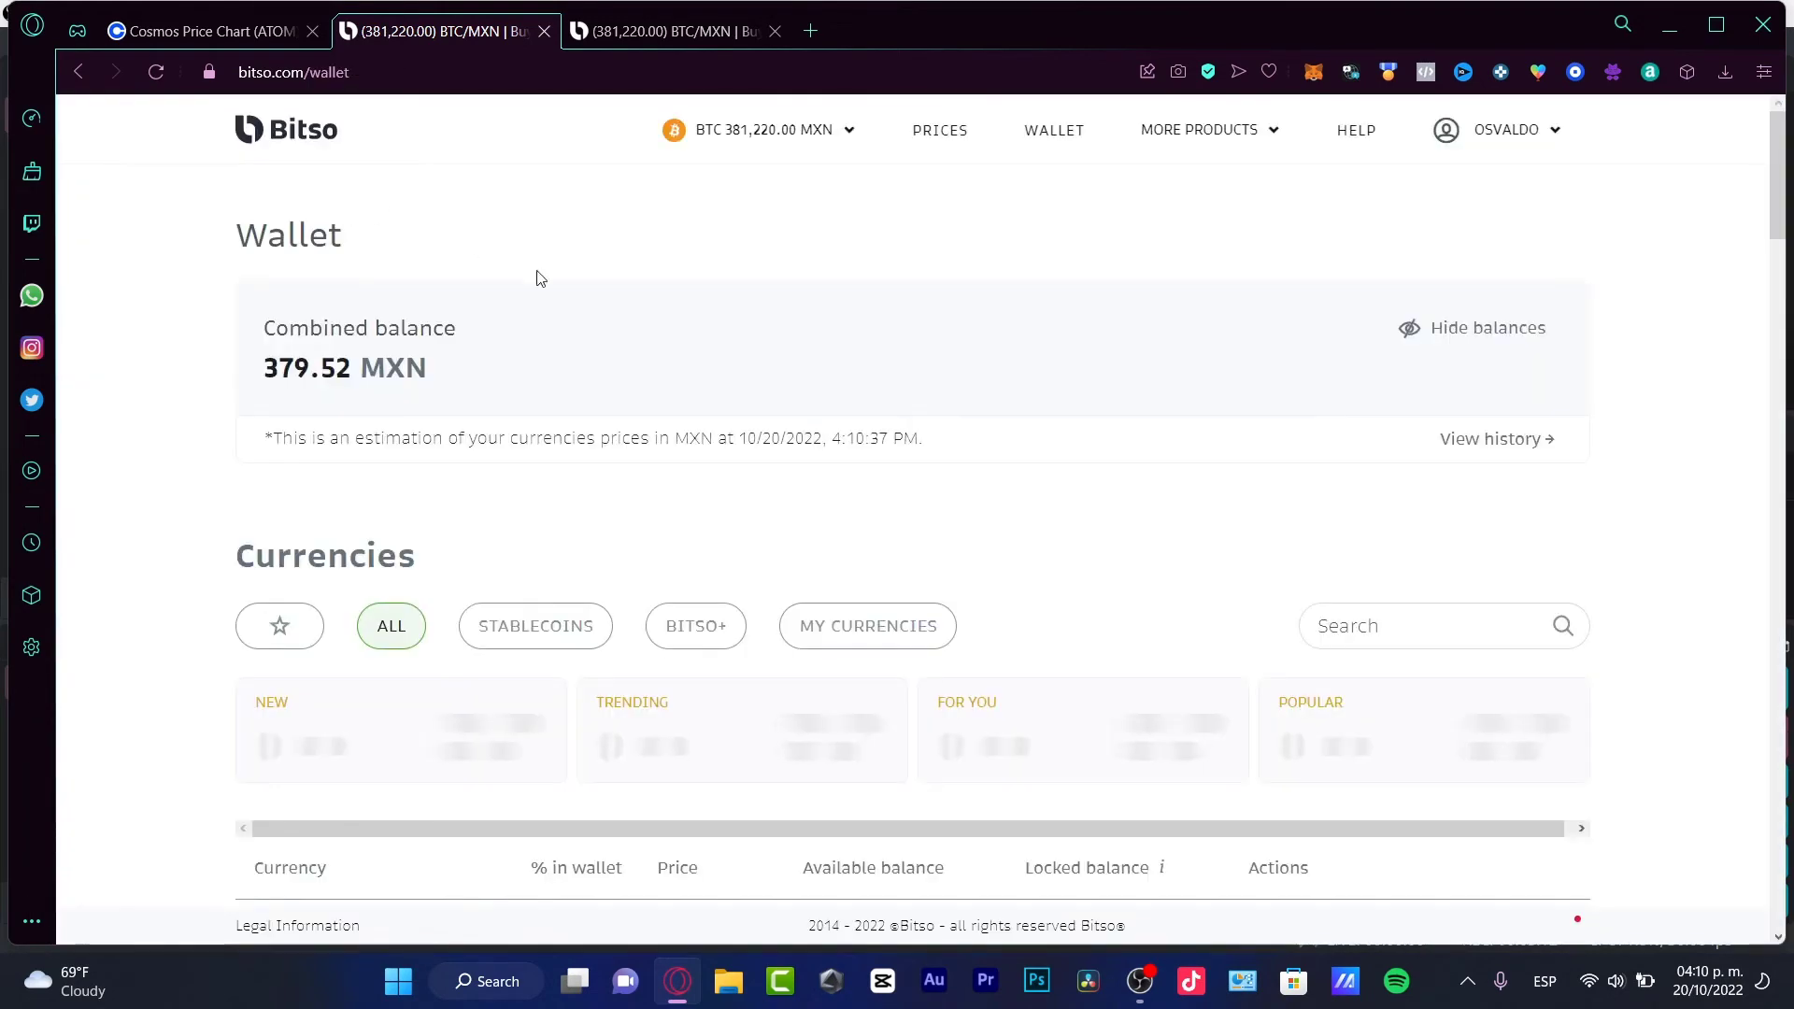
scroll(832, 480, "down", 3)
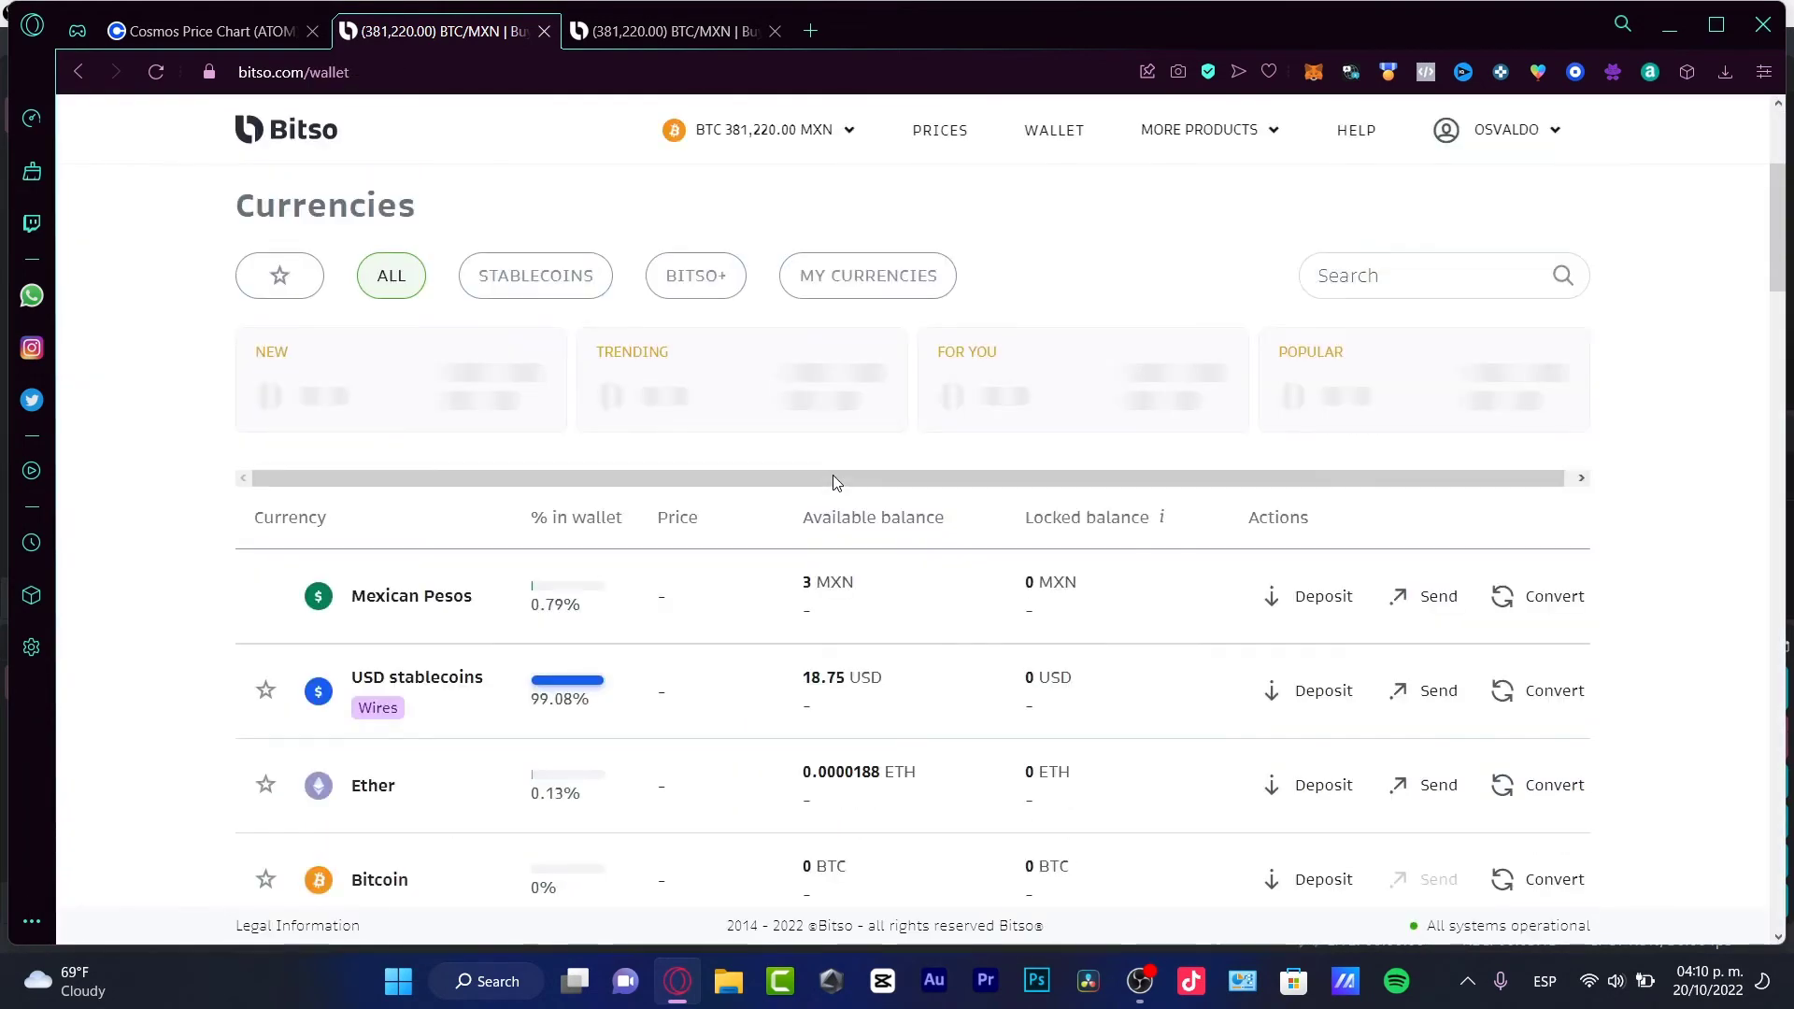
left_click(461, 607)
left_click_drag(464, 309, 692, 332)
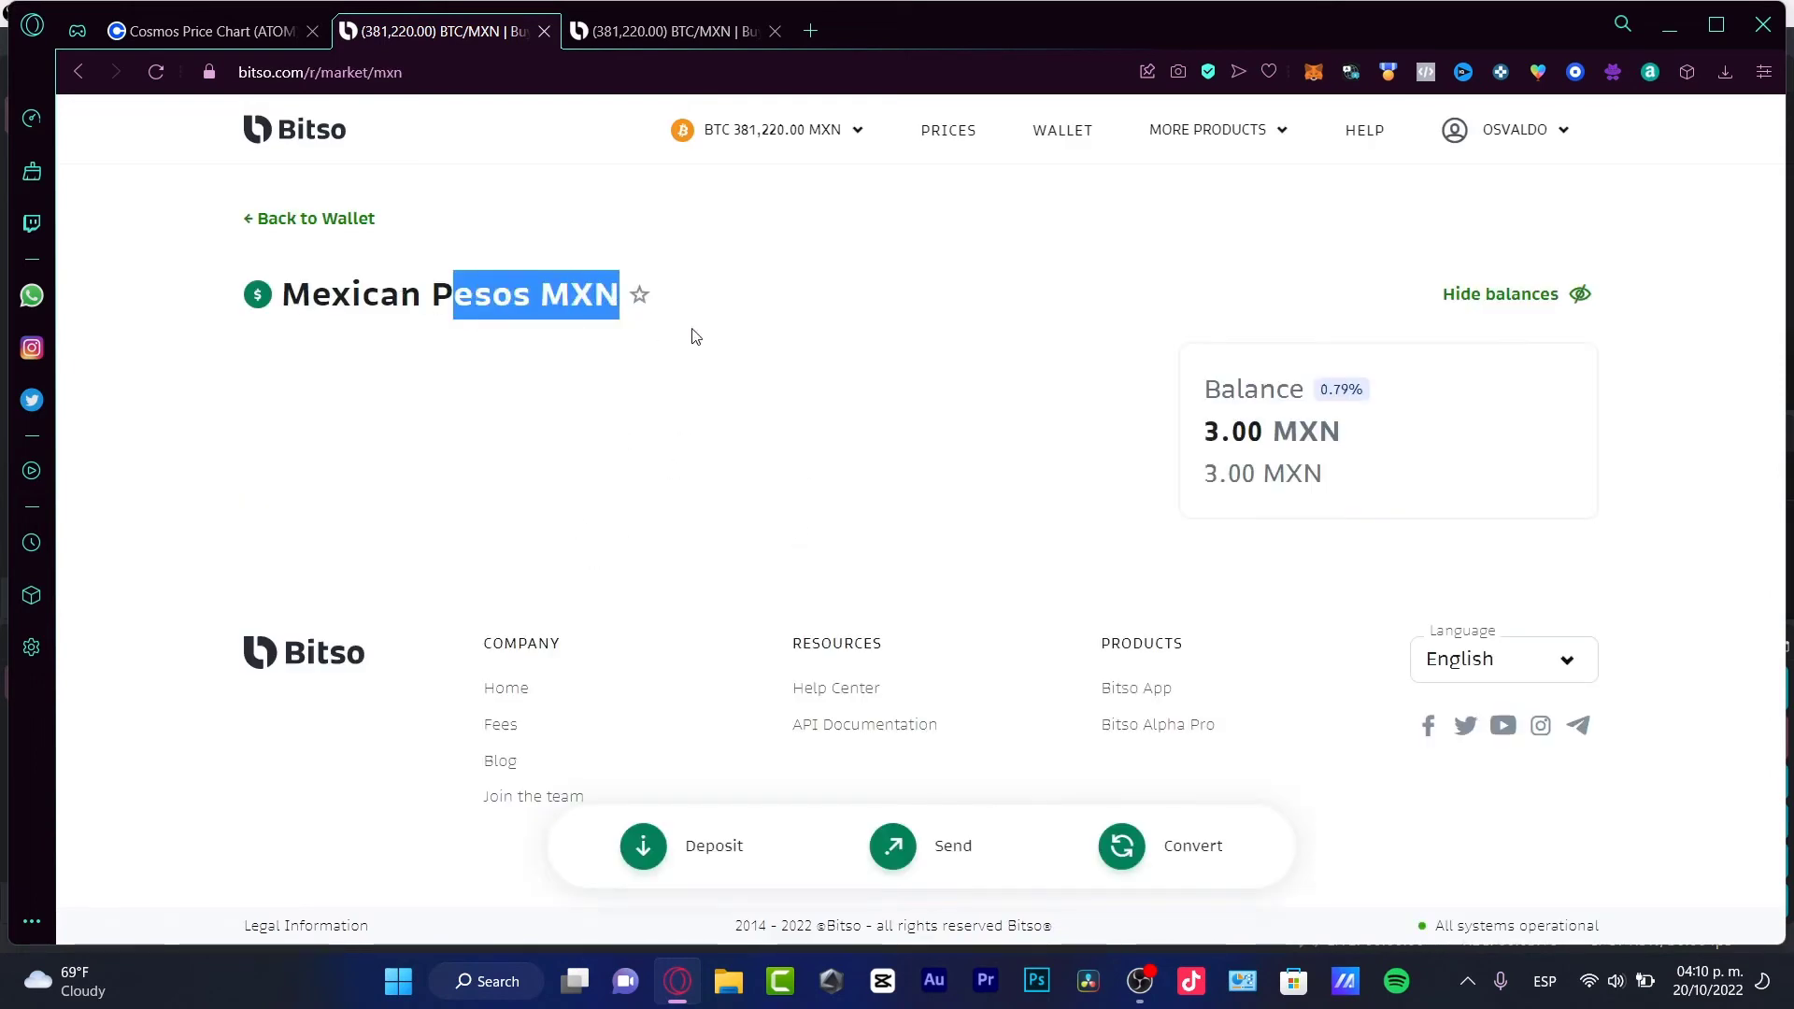
left_click(905, 300)
- Start a SPEI peso transfer, visit the Beneficiary, CLABE and Amount fields, then close it unfilled
left_click(894, 845)
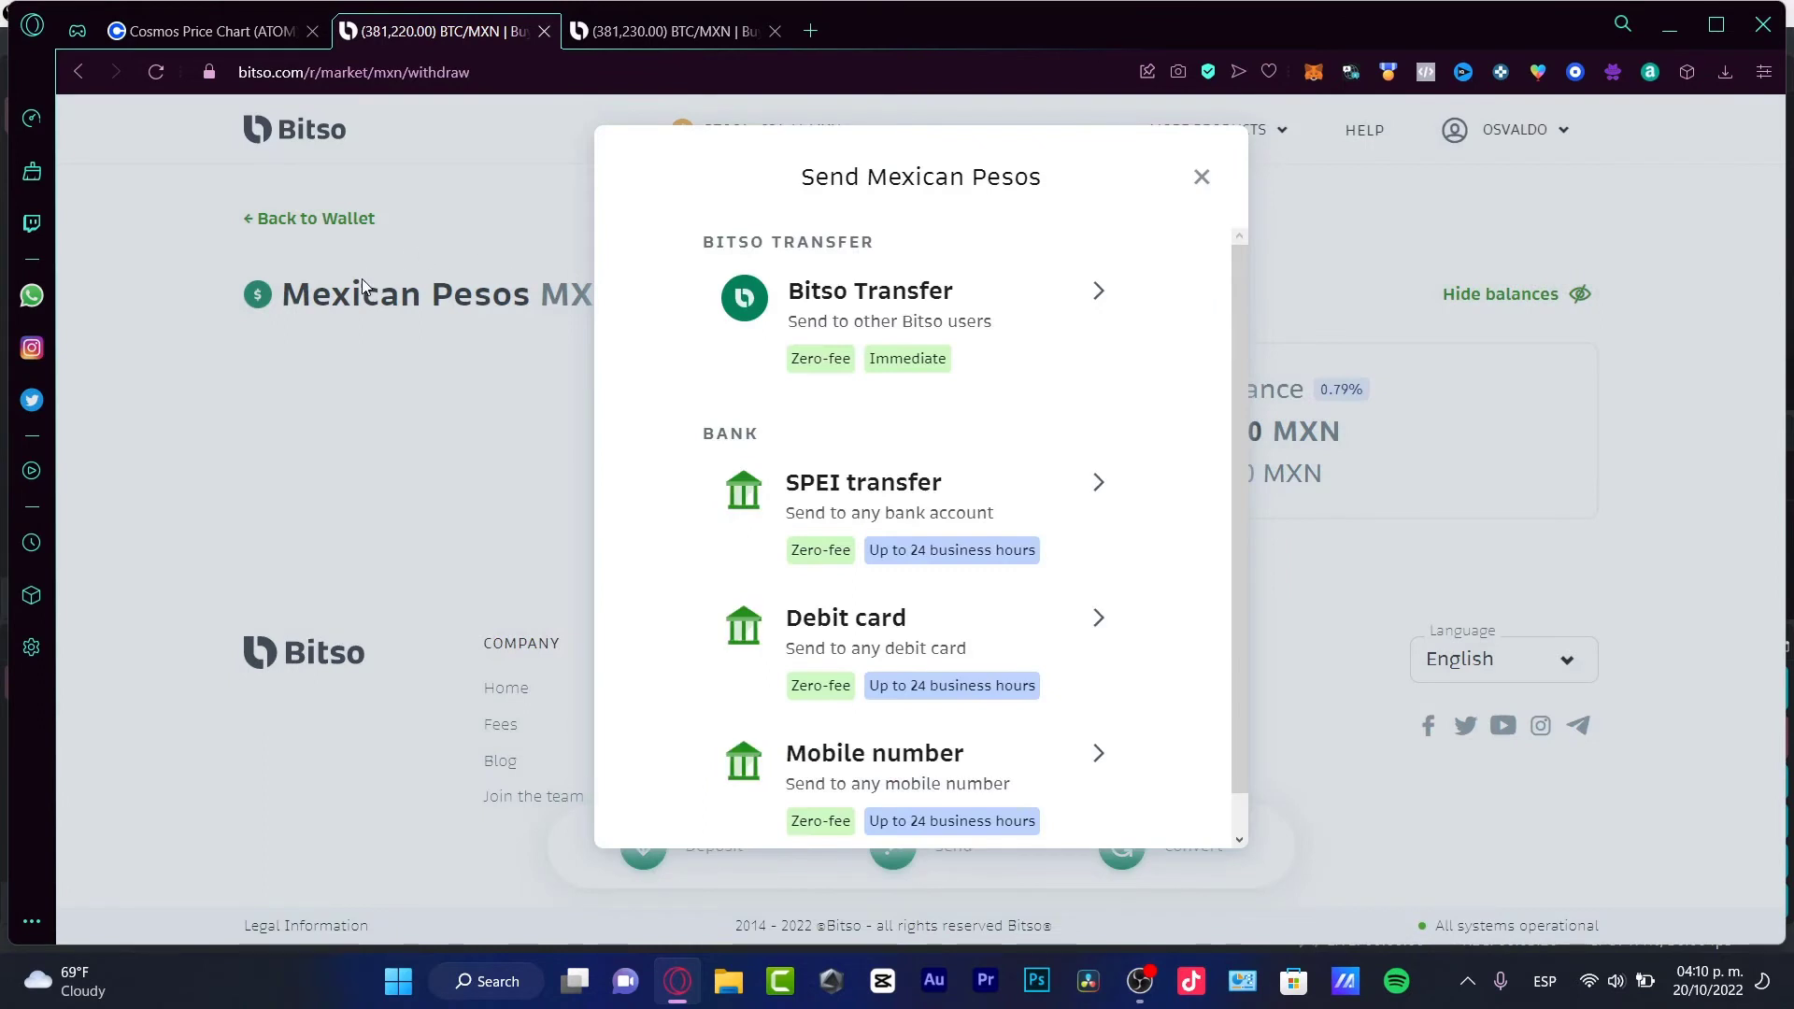
left_click_drag(717, 437, 768, 440)
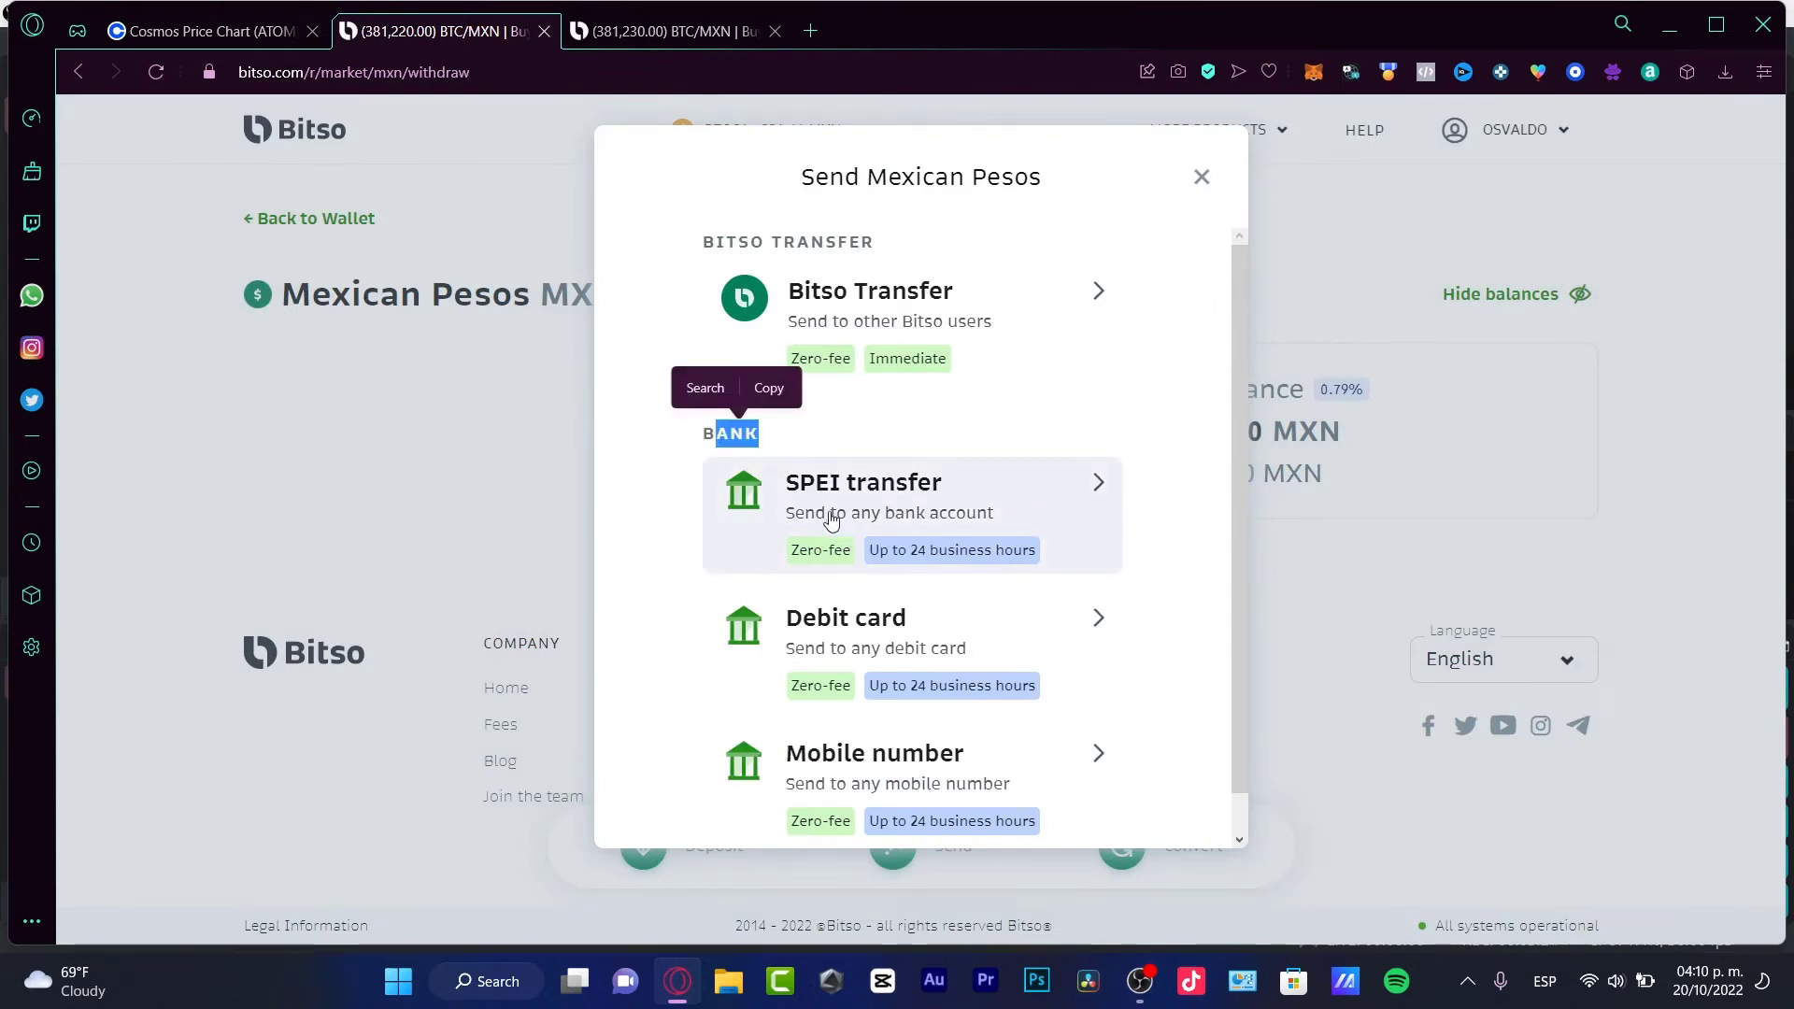
left_click(909, 513)
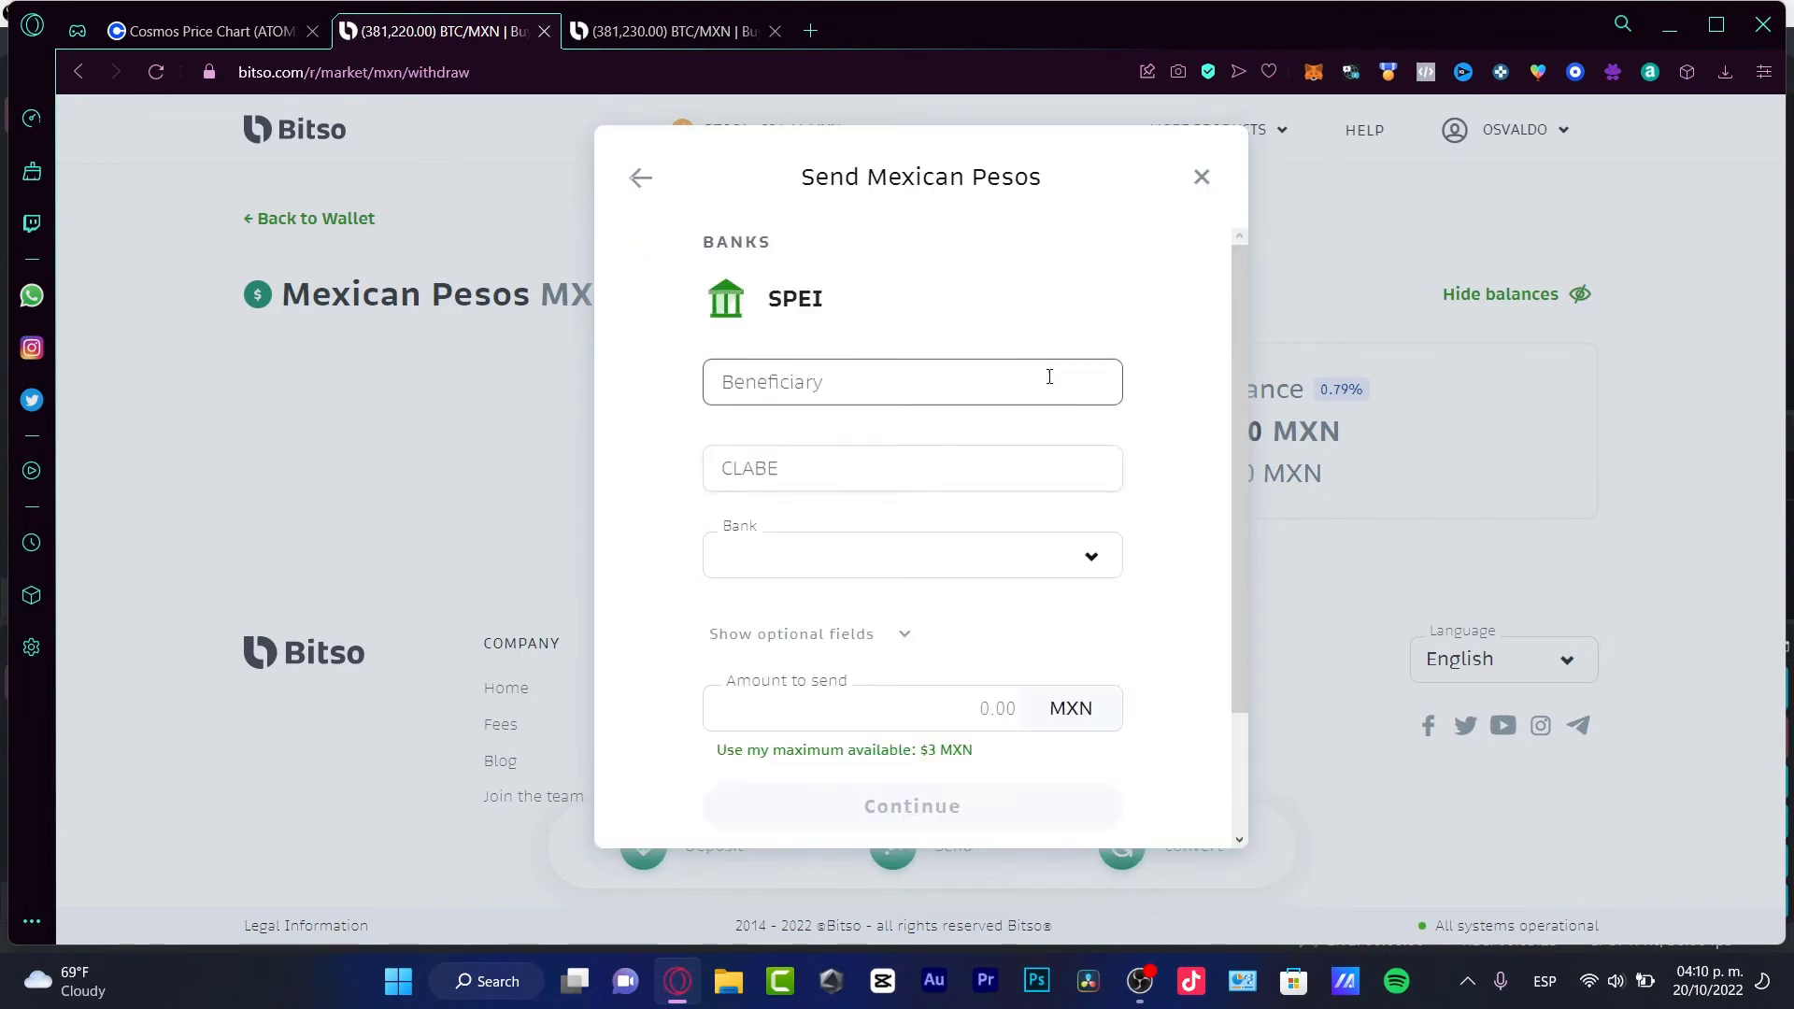
left_click(869, 376)
left_click(918, 483)
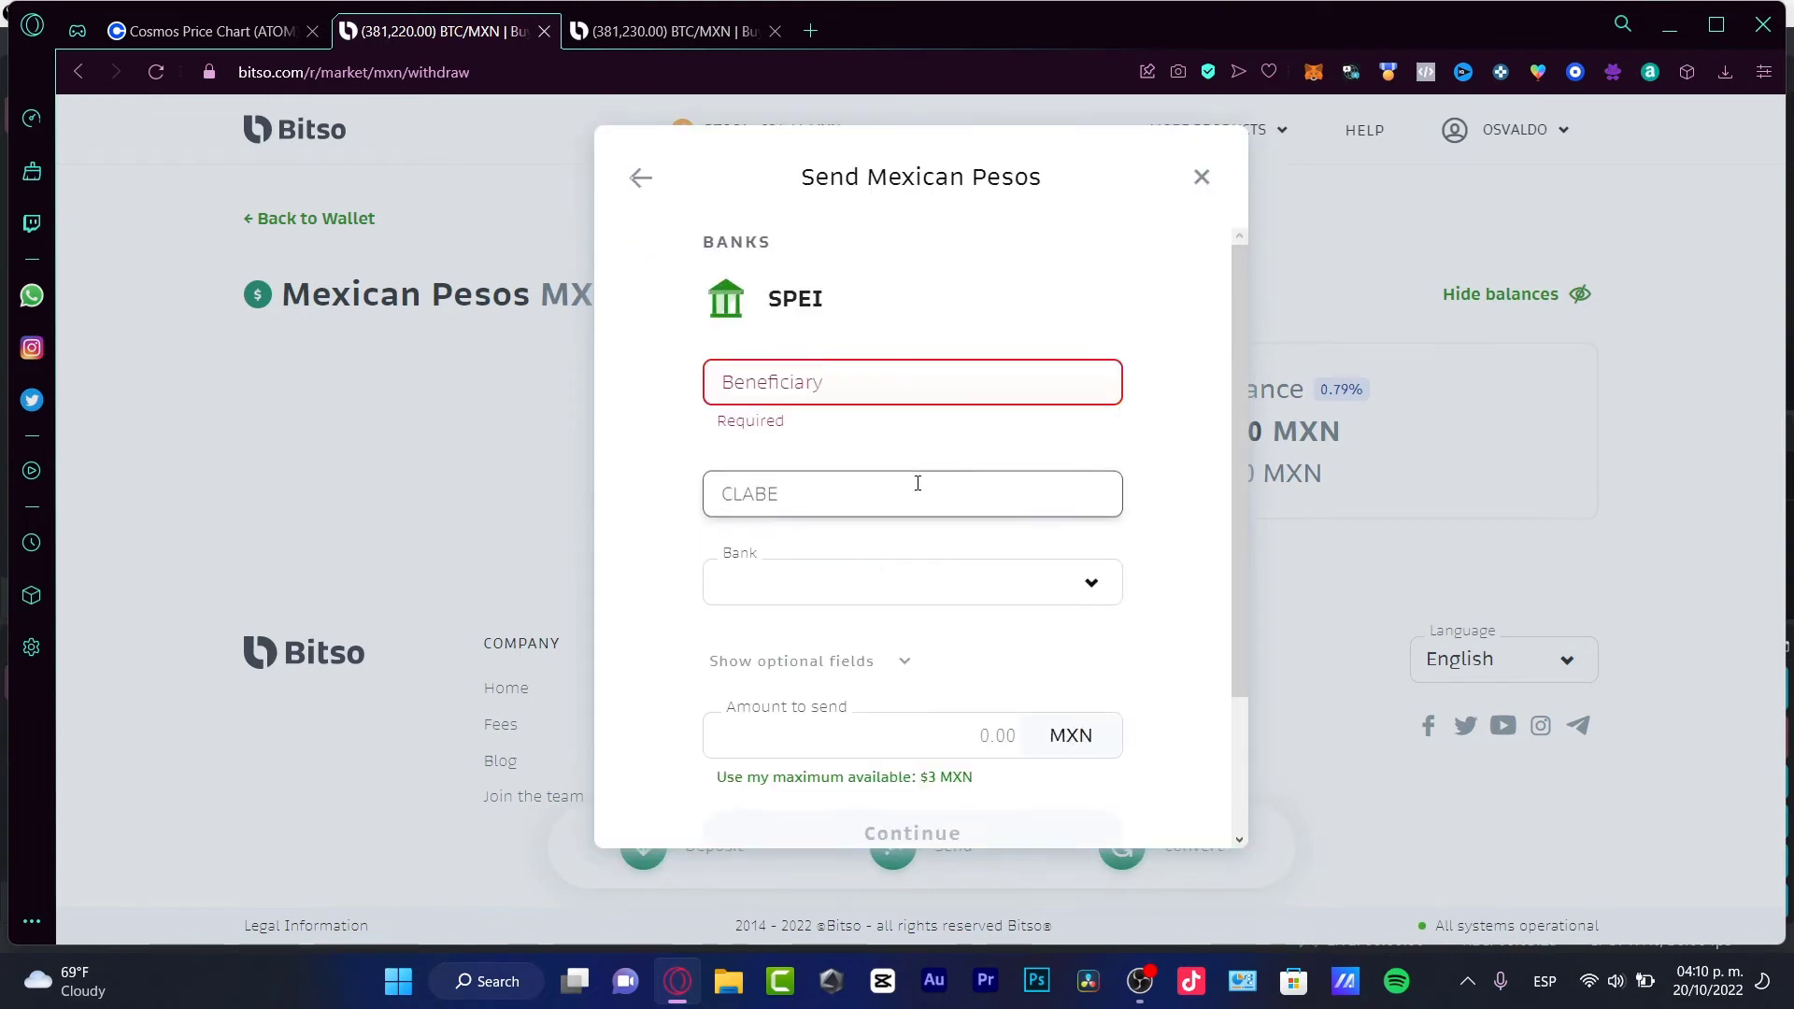
left_click(983, 738)
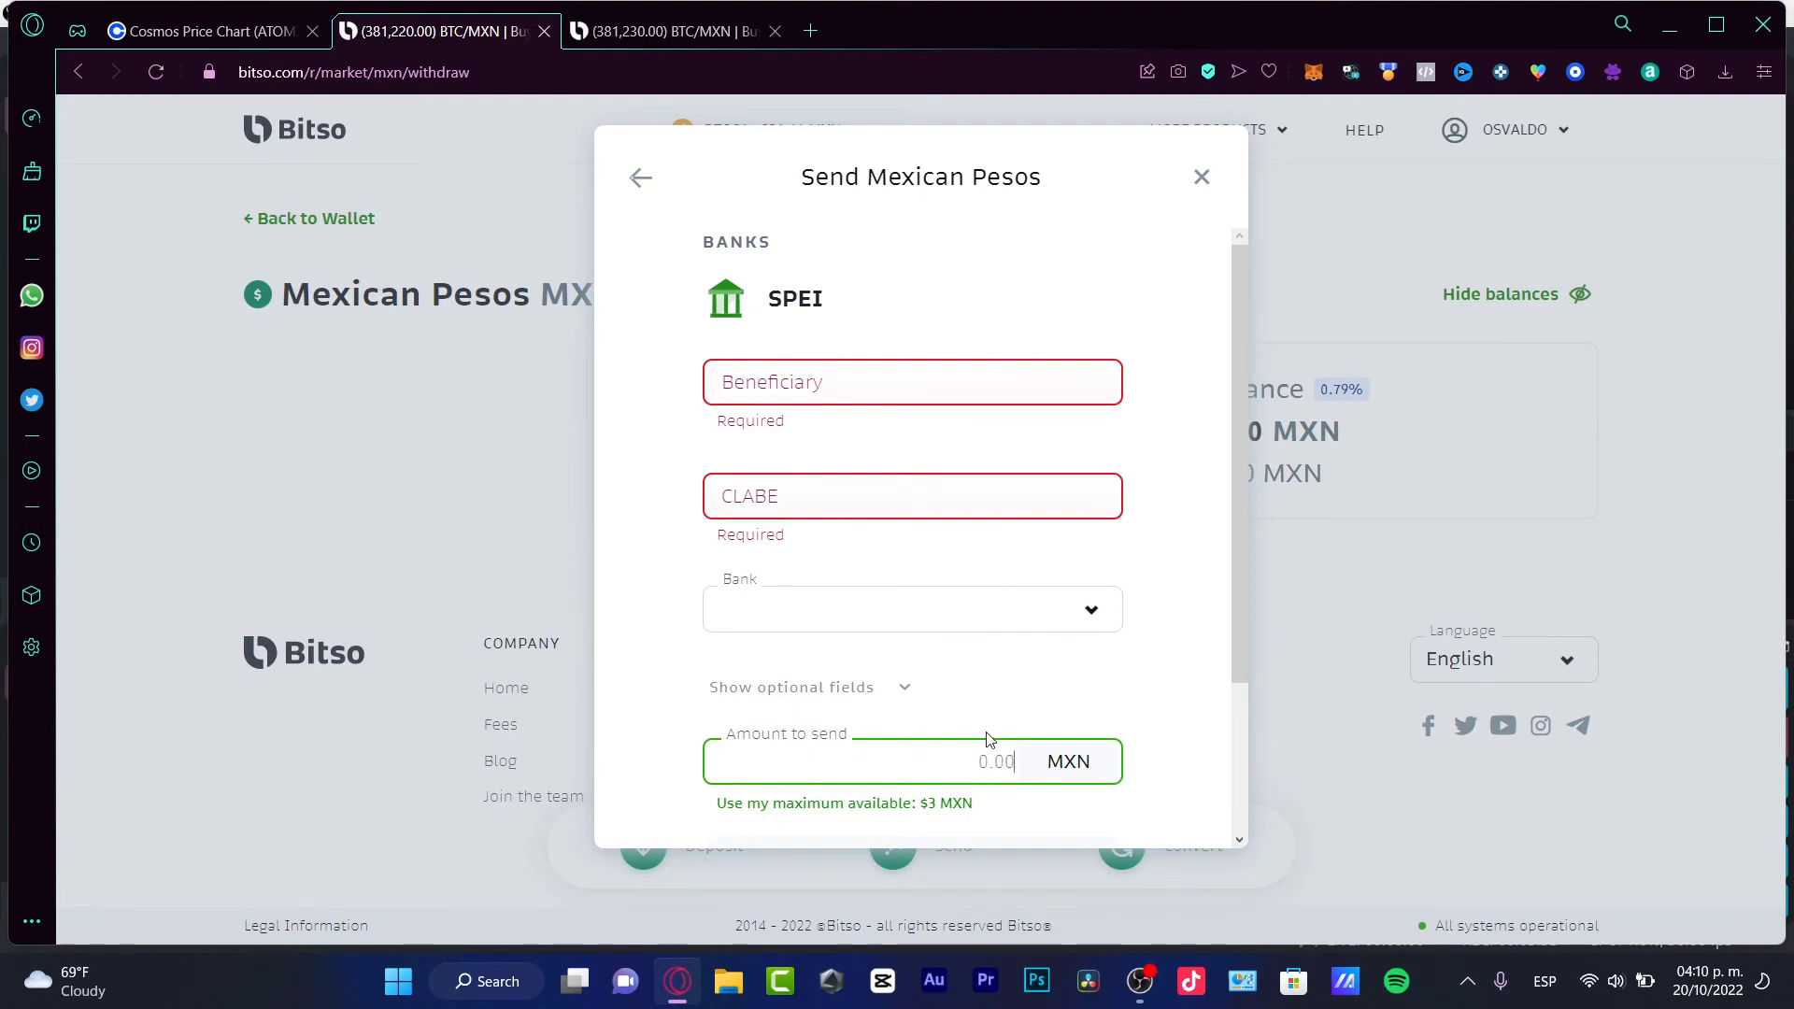
left_click(1635, 491)
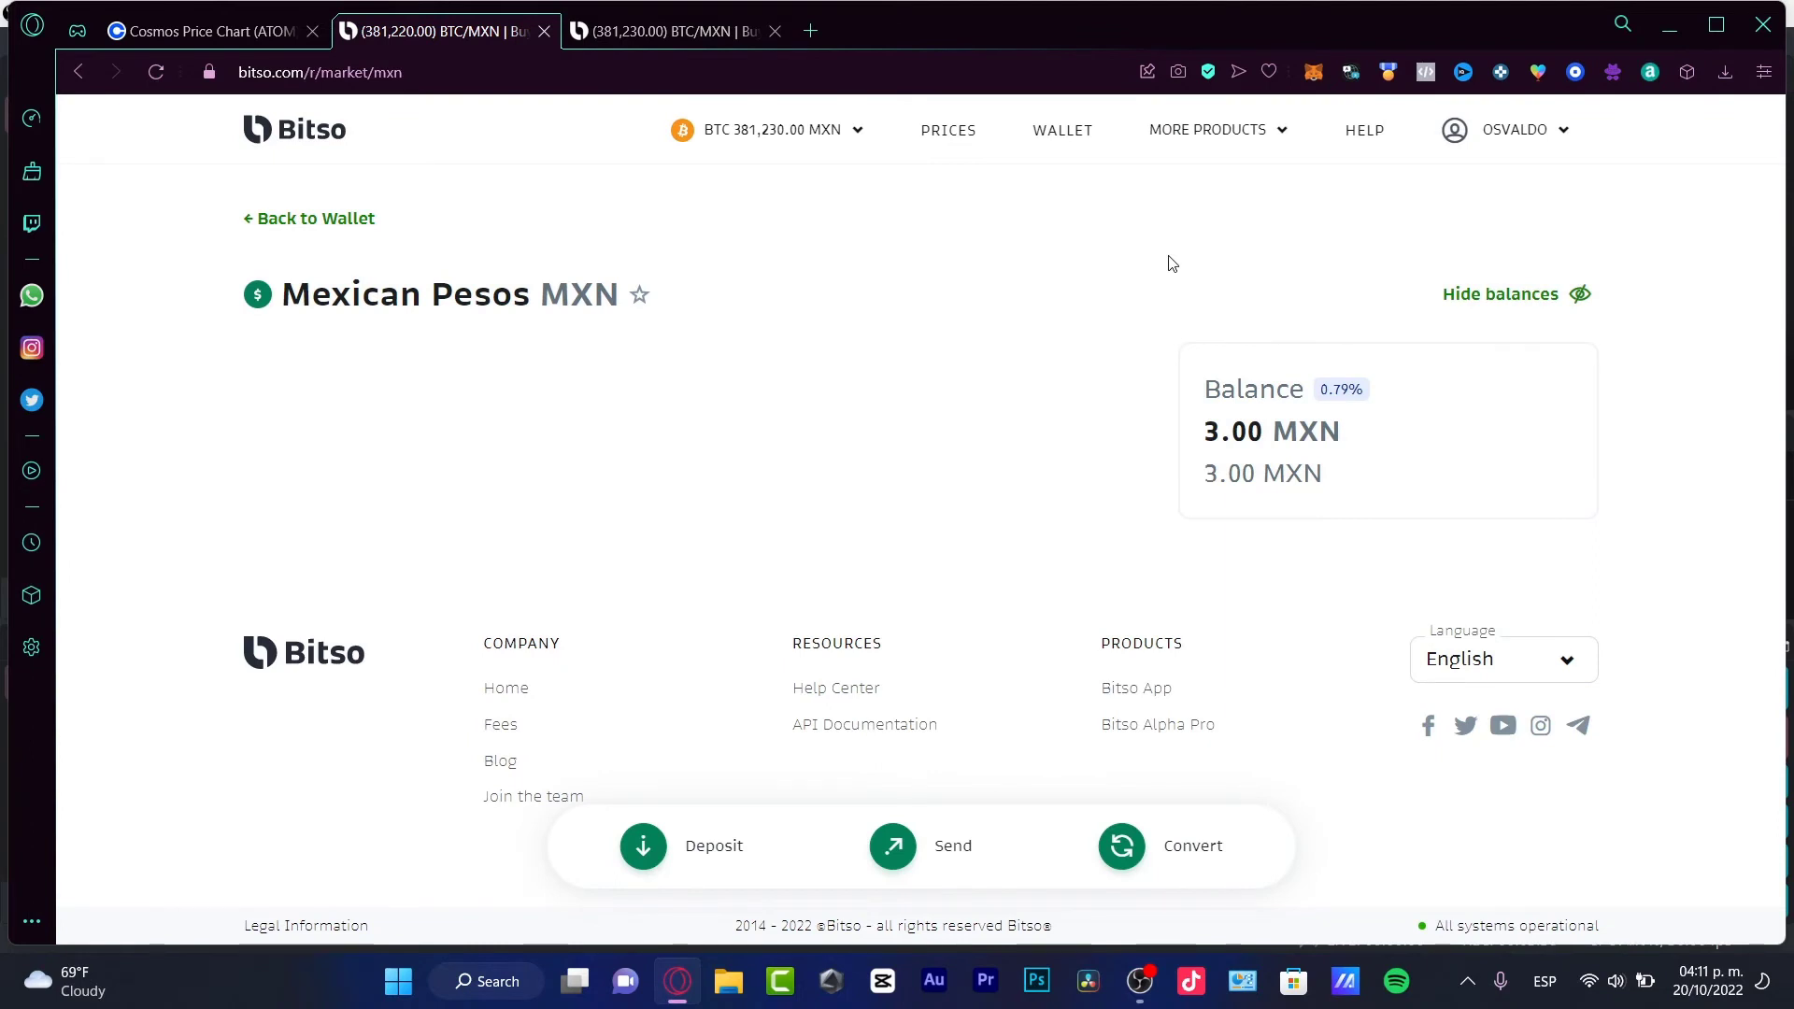
- Open Coinbase account Settings from the profile menu on the Coinbase tab
left_click(281, 41)
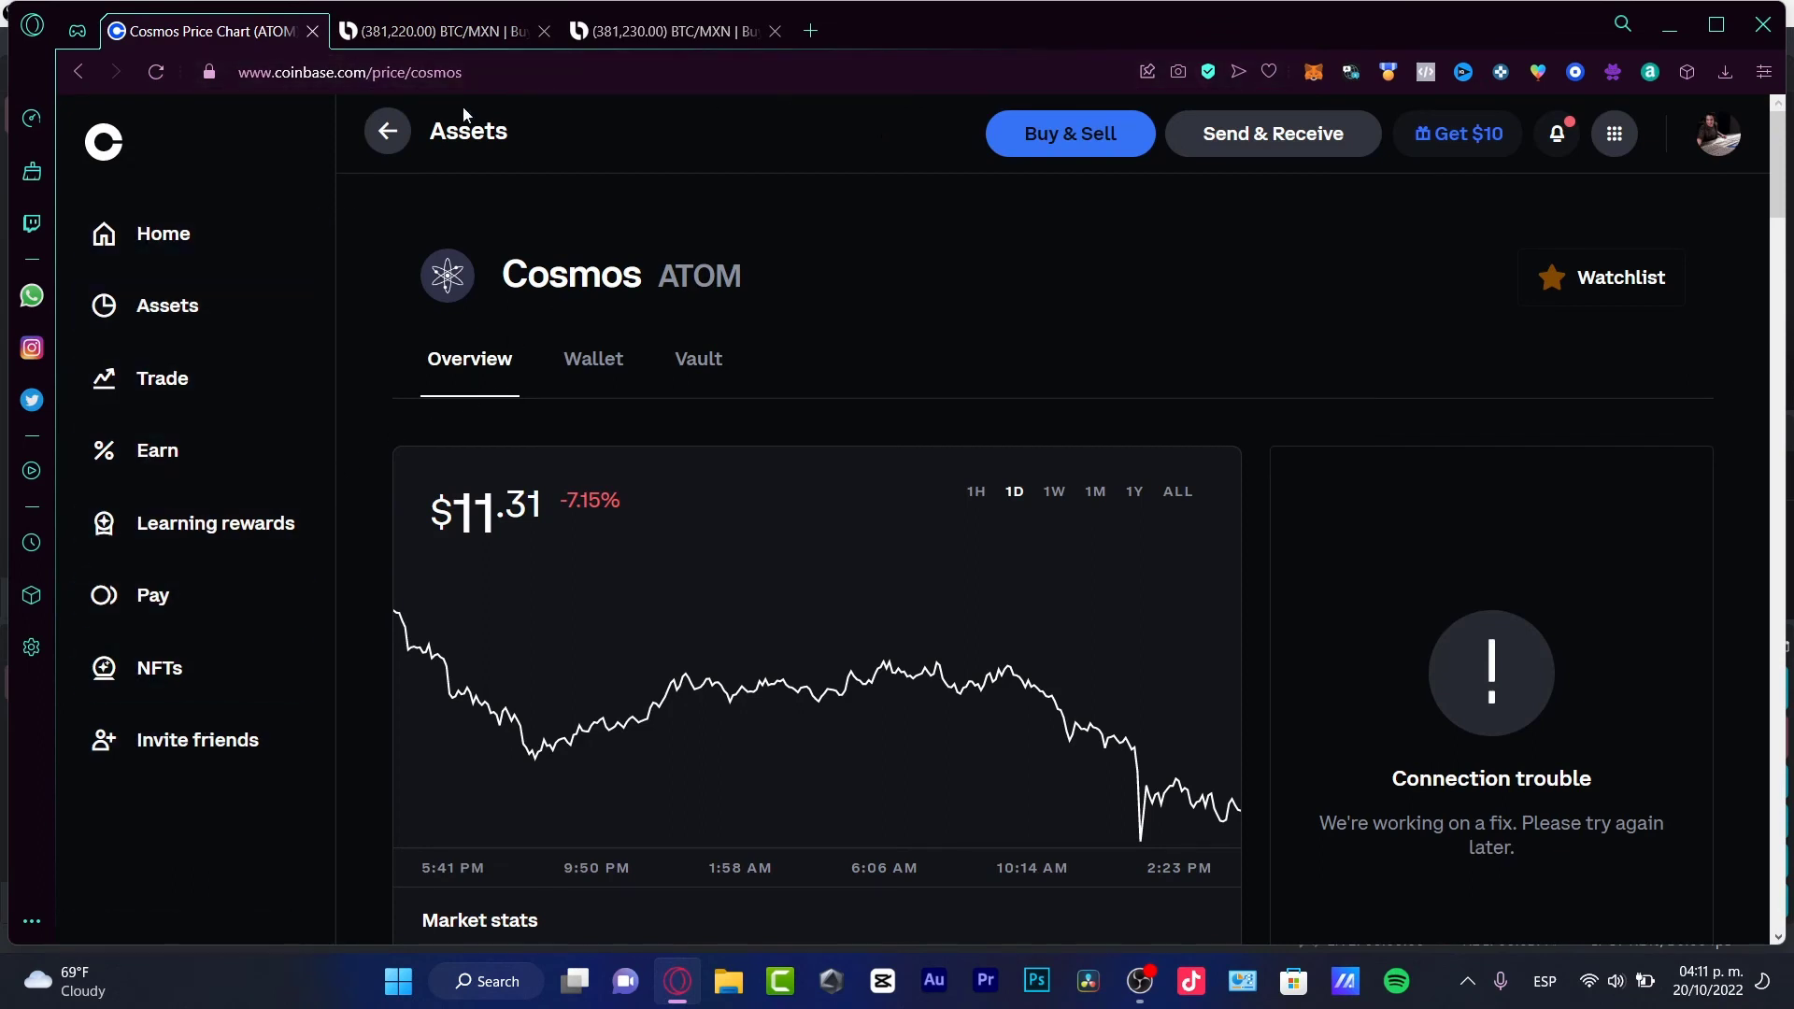
left_click(1715, 153)
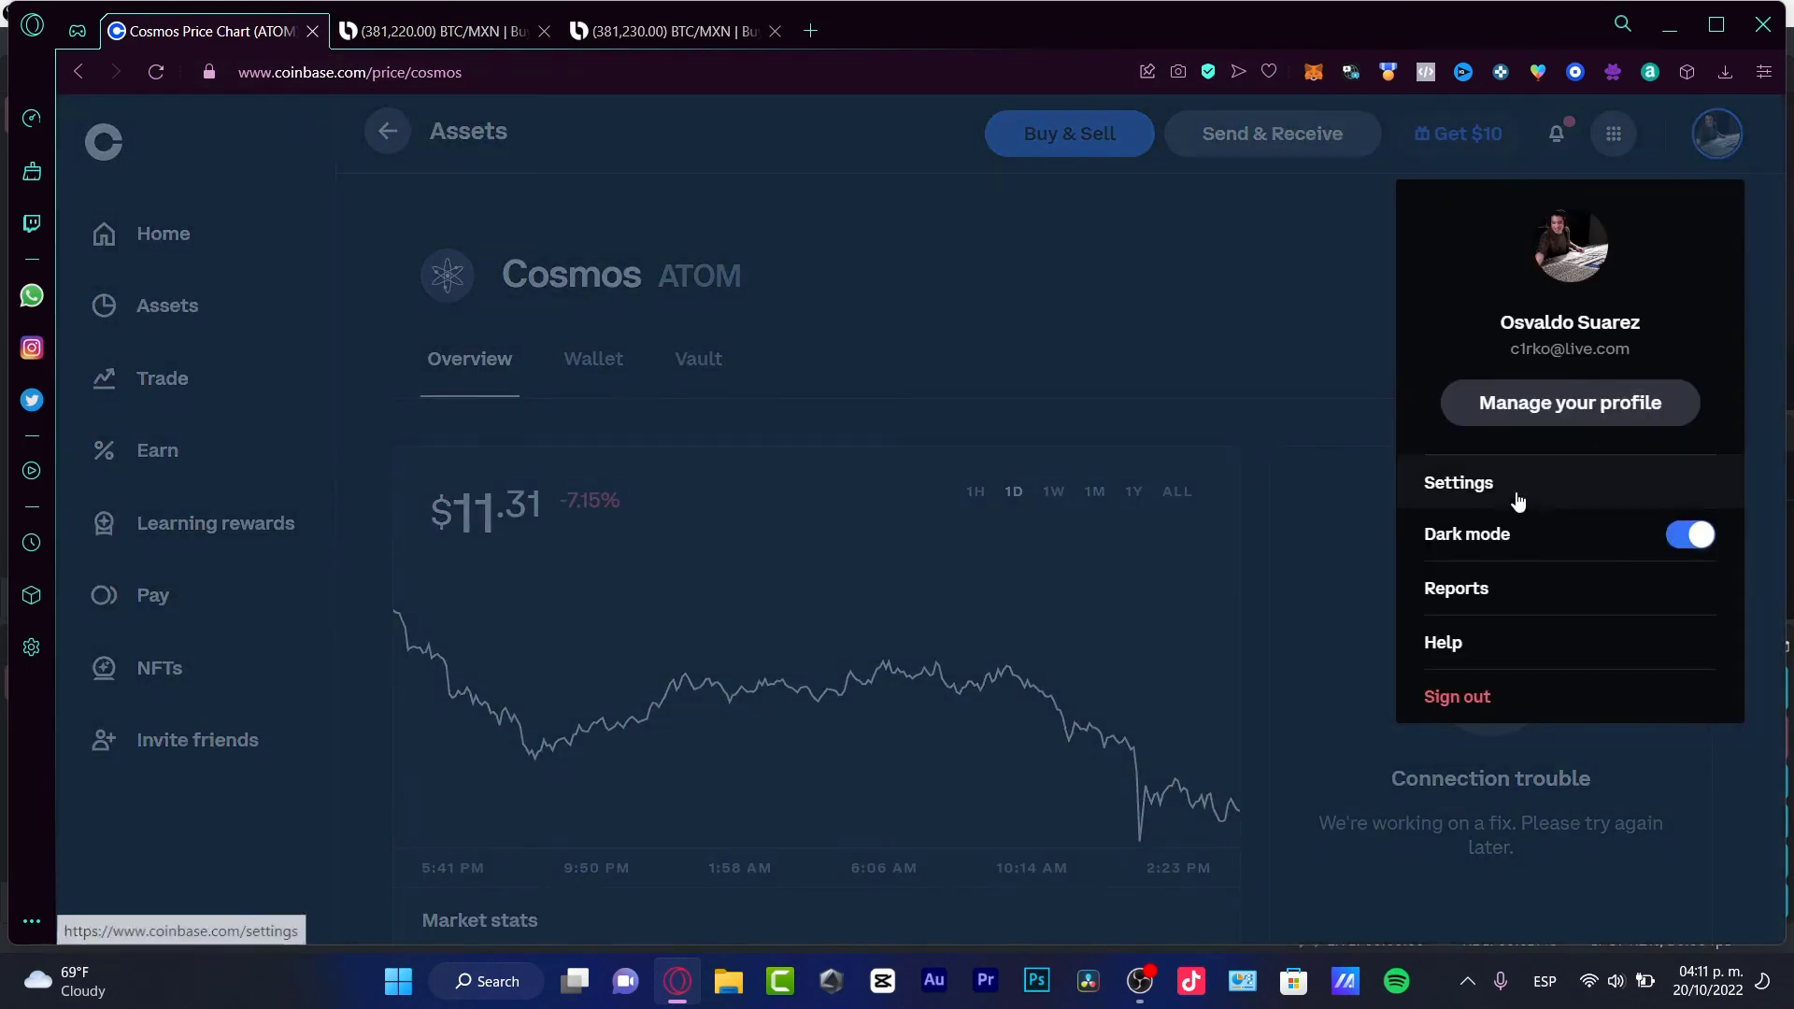
left_click(1560, 478)
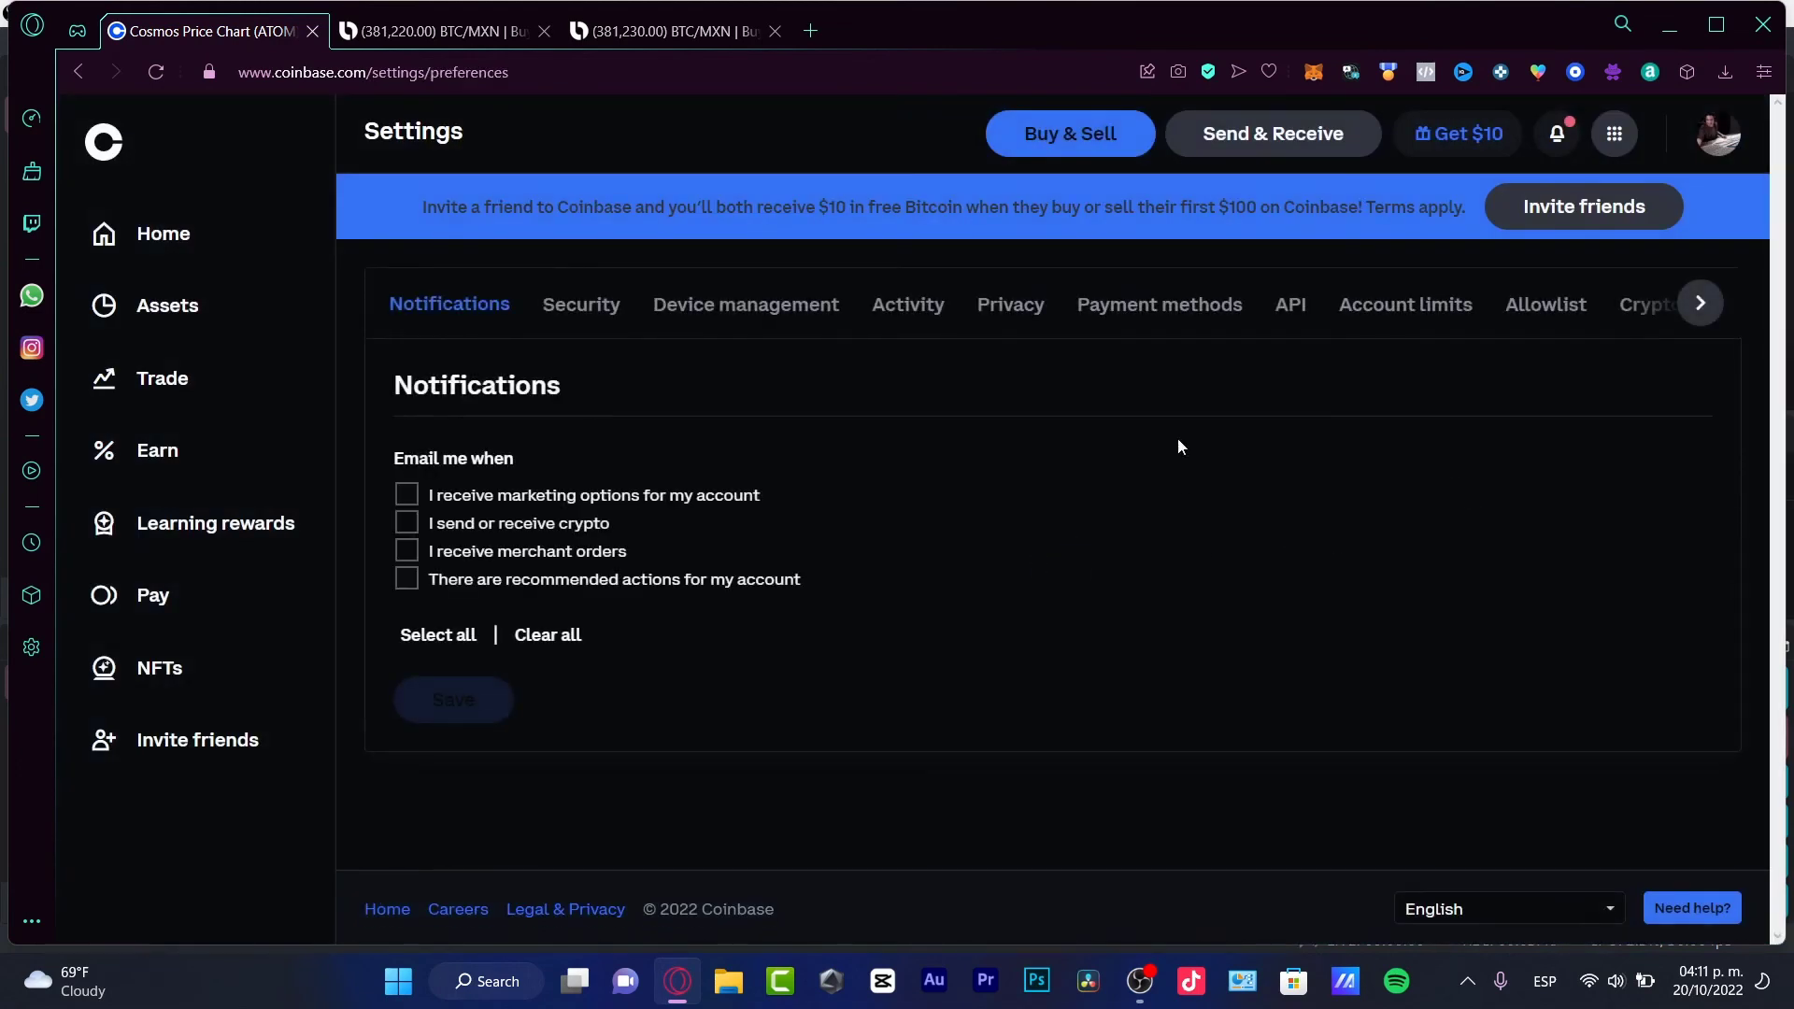
- Open the MetaMask extension popup and close it again
scroll(1297, 305, "right", 3)
left_click(1314, 78)
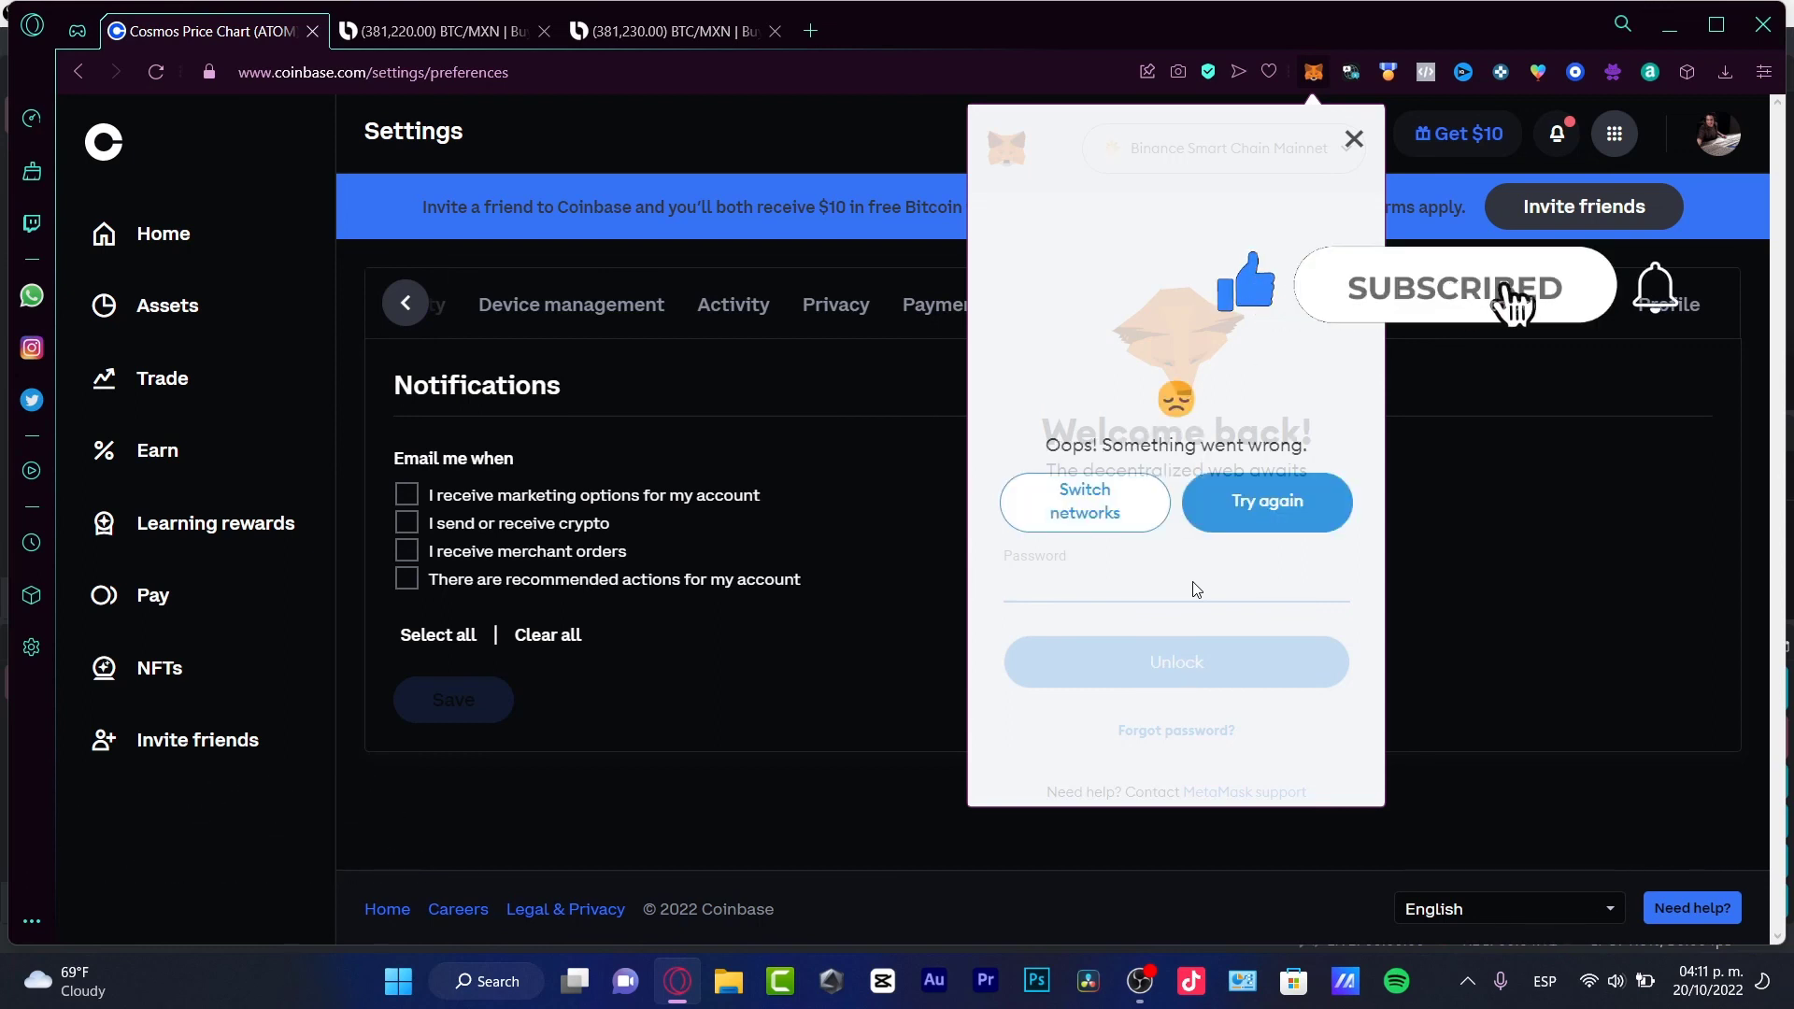
left_click(1614, 560)
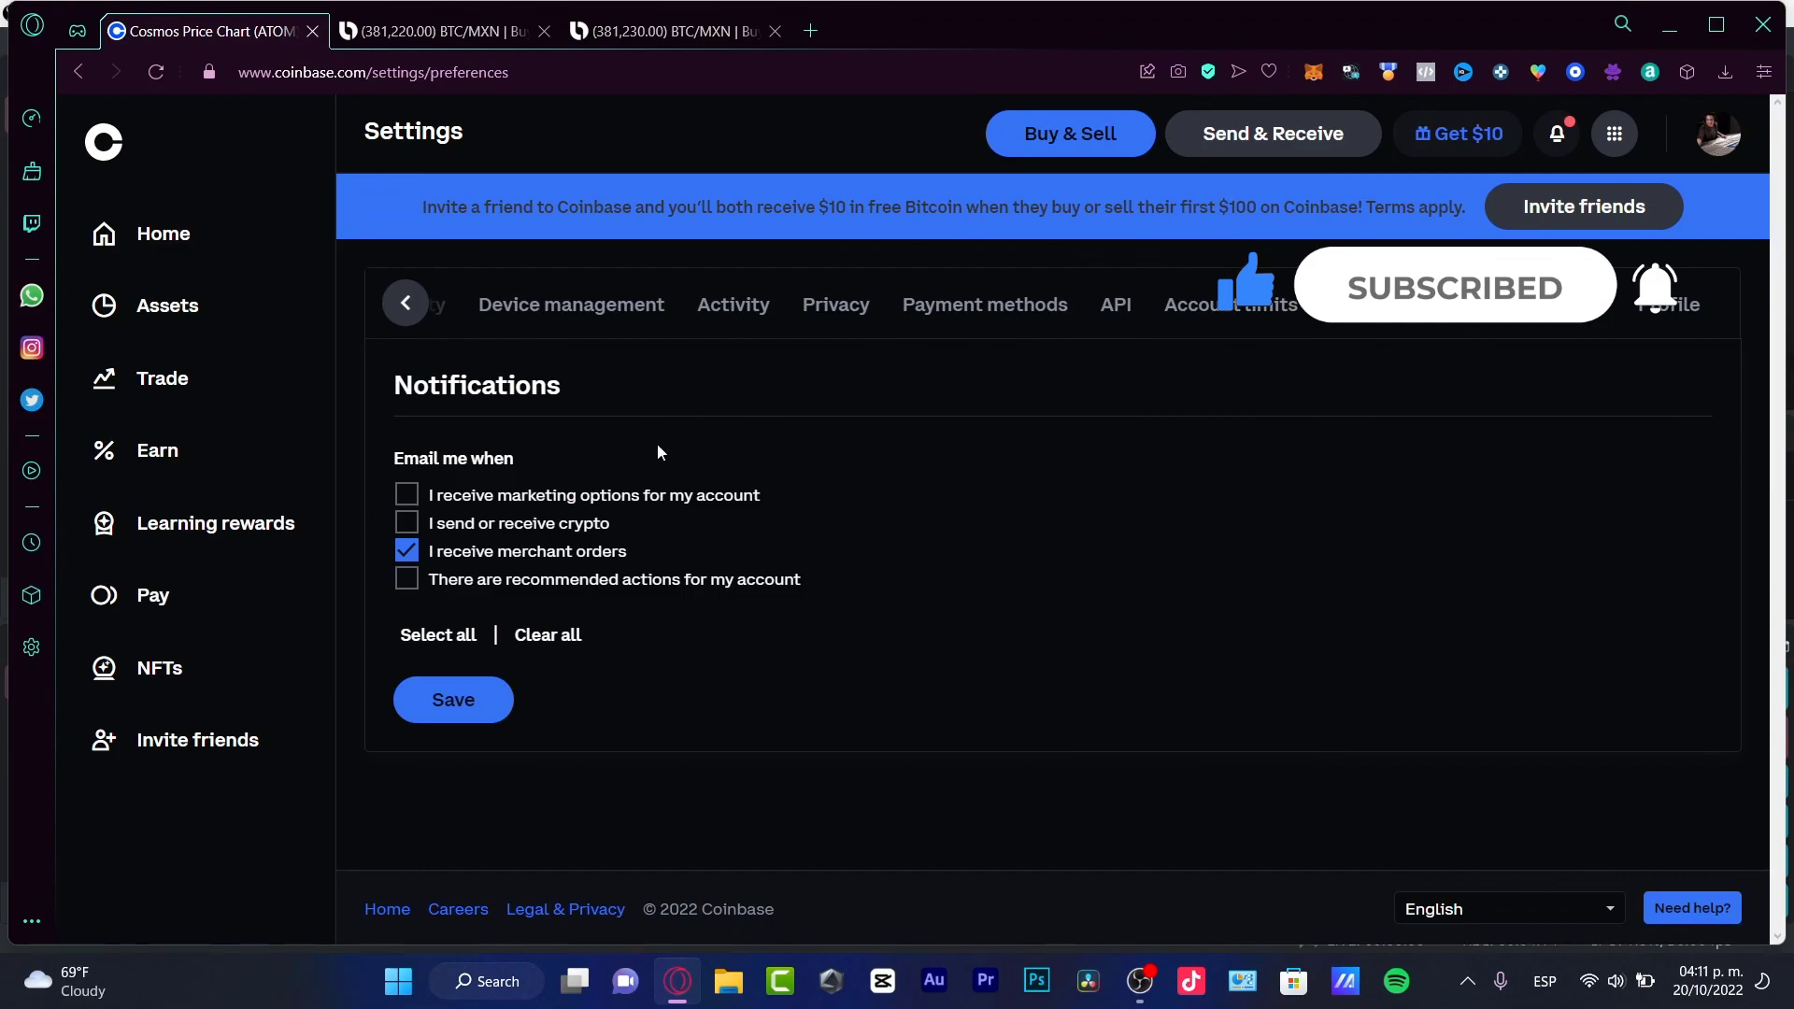